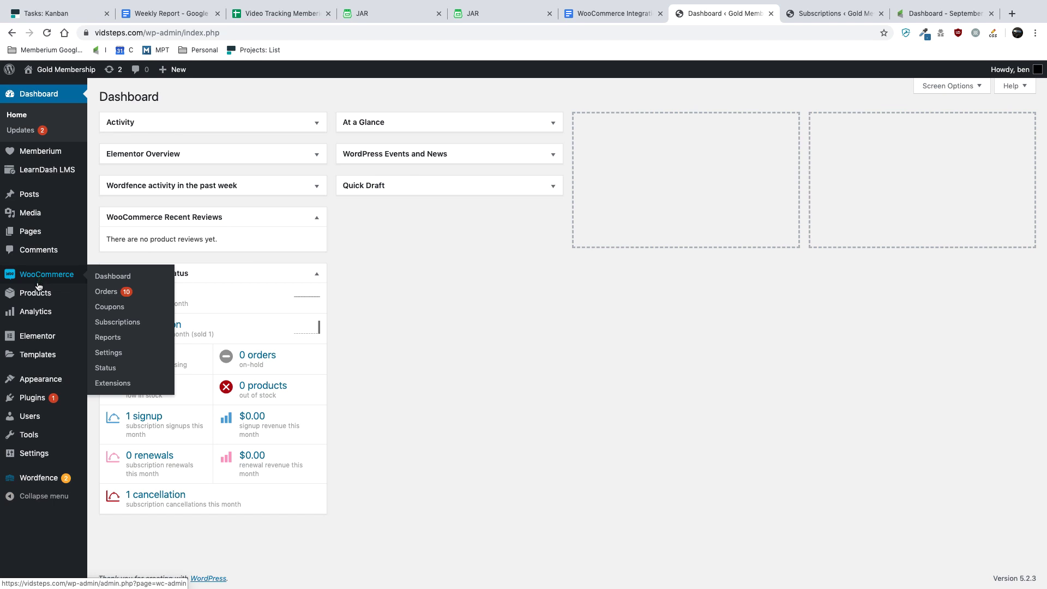
Step: Add a new WooCommerce product and name it "Gold Membership"
{"action": "mouse_move", "coordinate": [39, 293]}
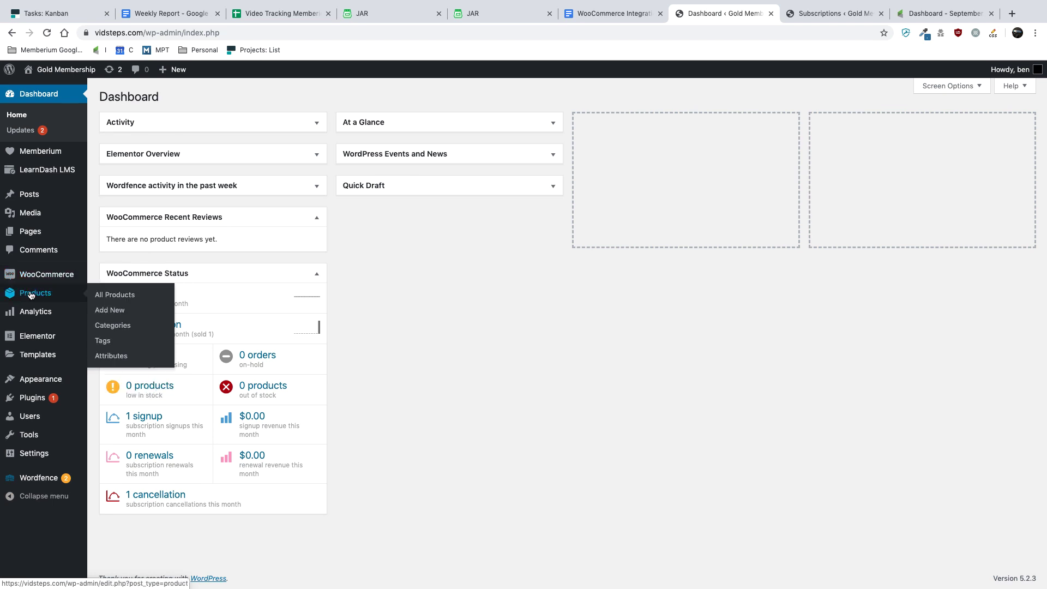
{"action": "left_click", "coordinate": [108, 314]}
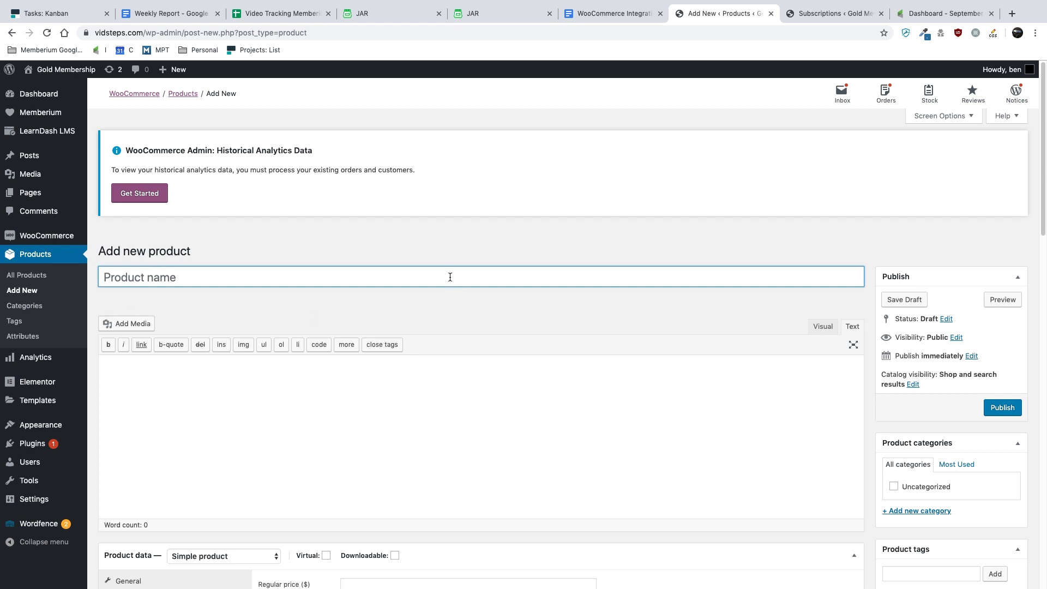
{"action": "type", "text": "Gold "}
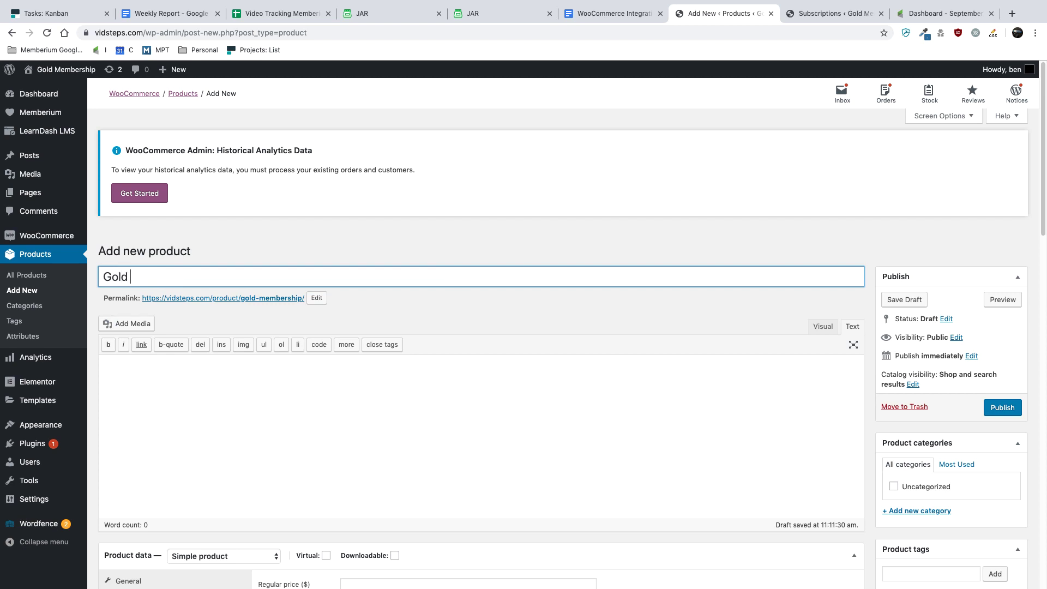
{"action": "type", "text": "Membership"}
{"action": "left_click", "coordinate": [205, 373]}
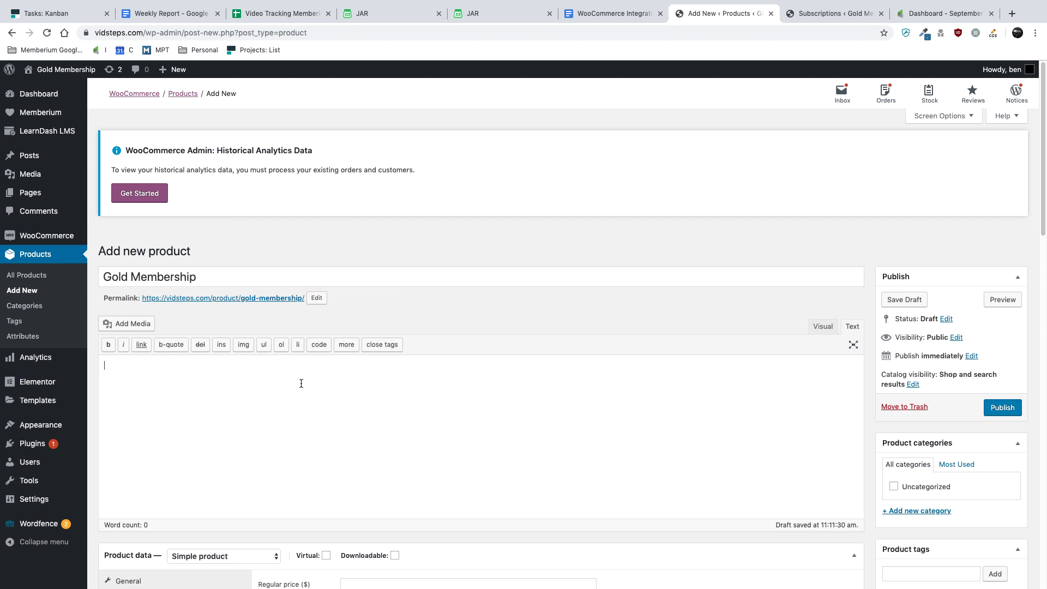
{"action": "scroll", "coordinate": [303, 384], "scroll_direction": "down", "scroll_amount": 5}
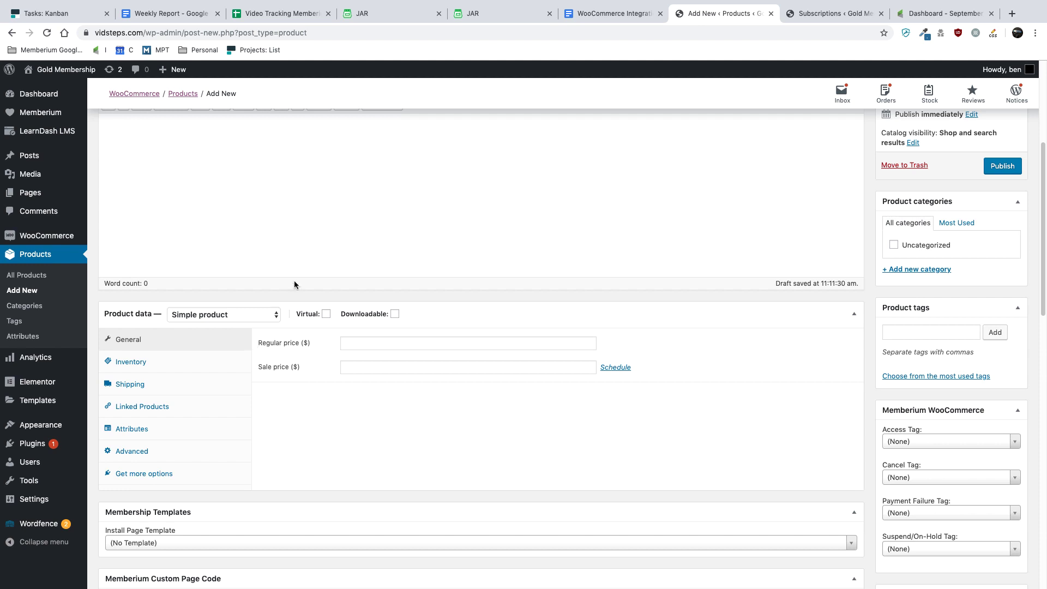
{"action": "scroll", "coordinate": [293, 285], "scroll_direction": "down", "scroll_amount": 1}
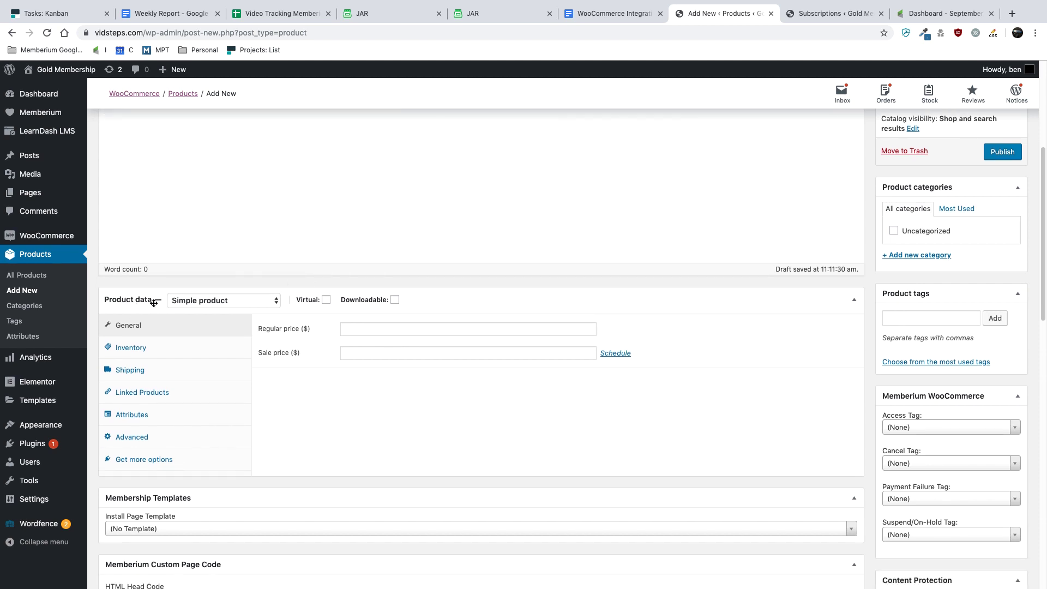
{"action": "left_click", "coordinate": [234, 298]}
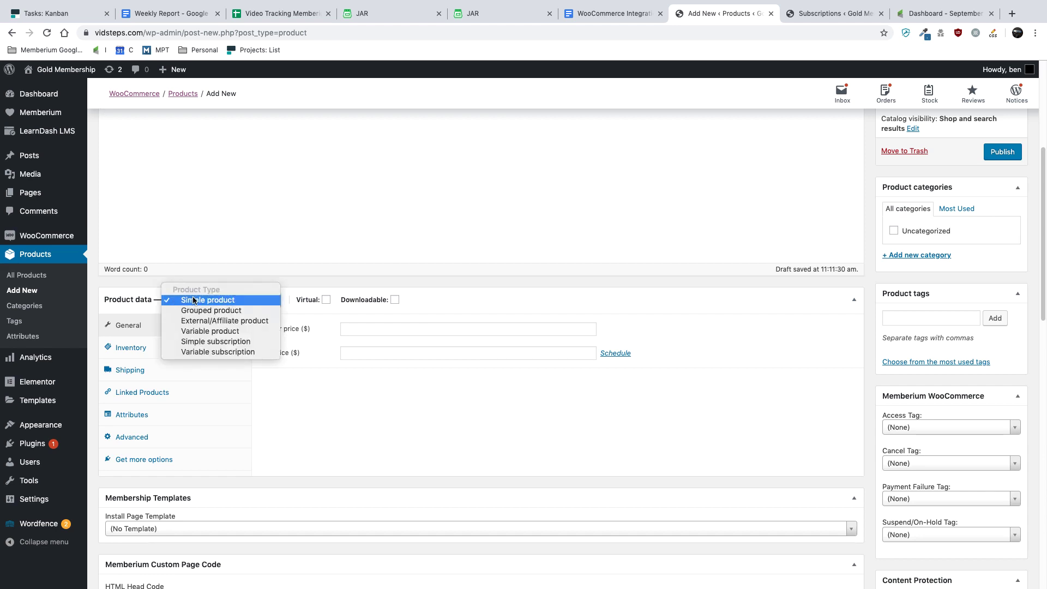
{"action": "left_click", "coordinate": [241, 301]}
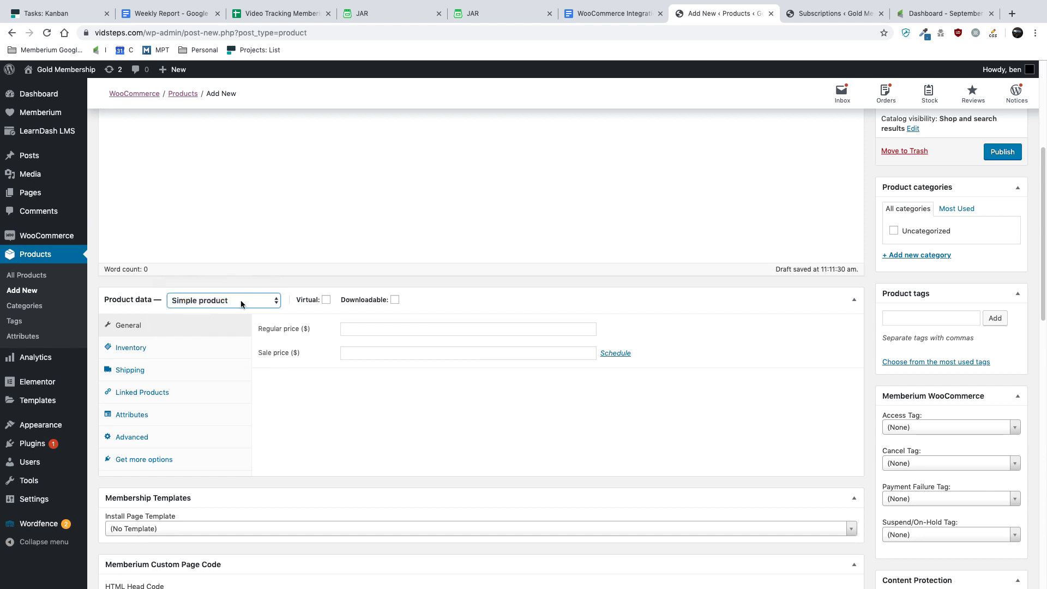
{"action": "left_click", "coordinate": [367, 328]}
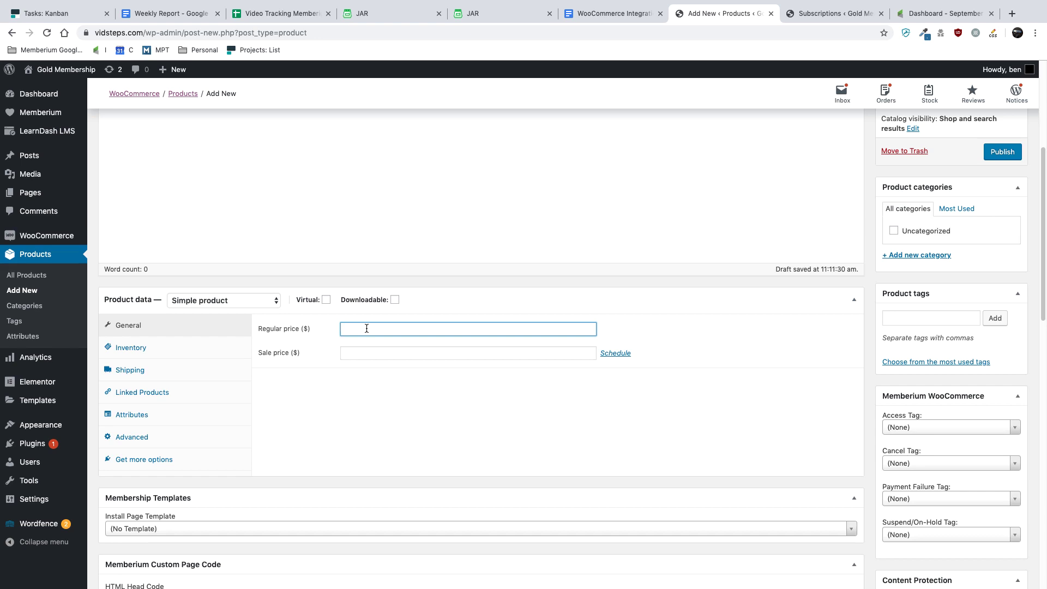
{"action": "type", "text": "50"}
{"action": "key", "text": "BackSpace"}
{"action": "key", "text": "BackSpace"}
Step: Make the product a simple subscription with a subscription price of $5 every month
{"action": "left_click", "coordinate": [220, 303]}
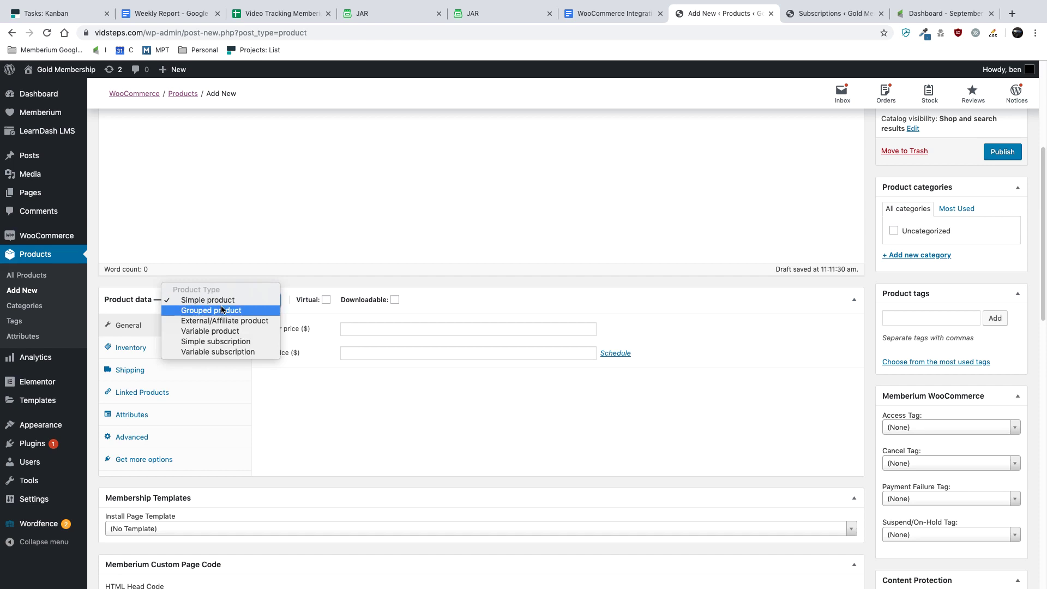
{"action": "left_click", "coordinate": [222, 344]}
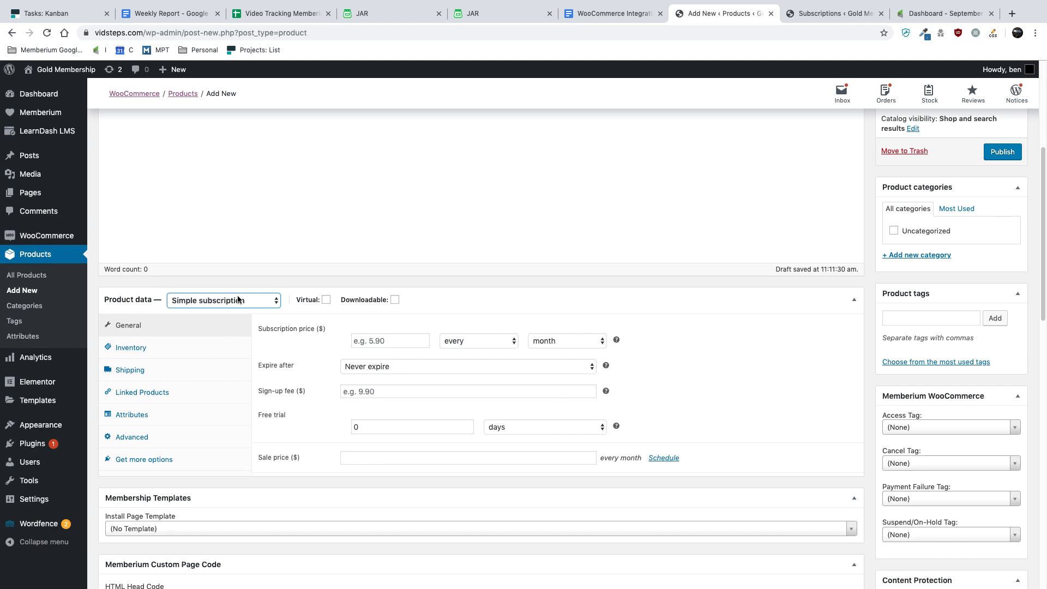
{"action": "left_click", "coordinate": [391, 341]}
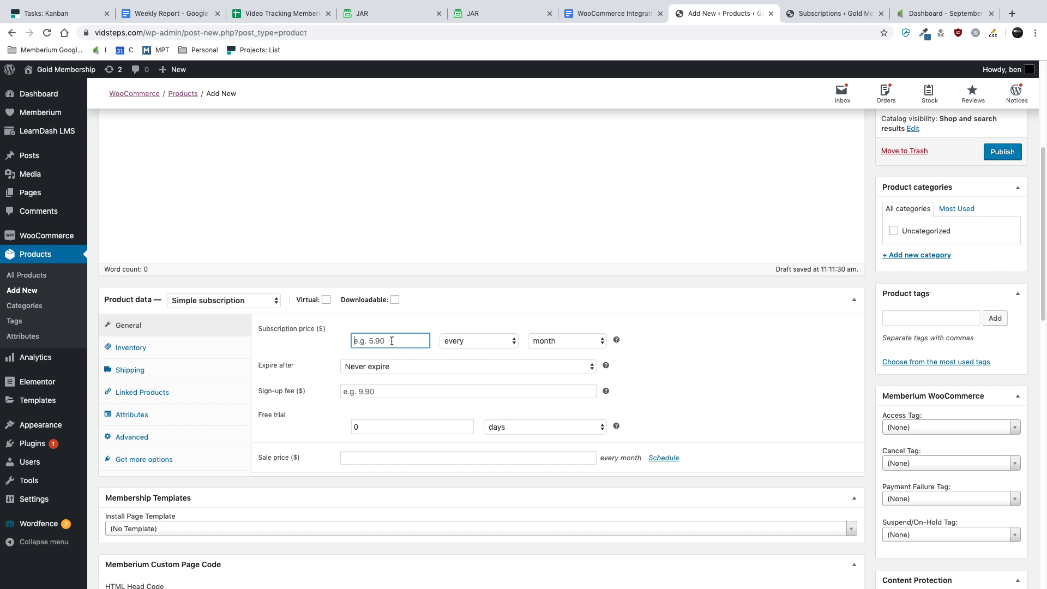
{"action": "type", "text": "5"}
{"action": "left_click", "coordinate": [648, 347]}
{"action": "left_click", "coordinate": [546, 347]}
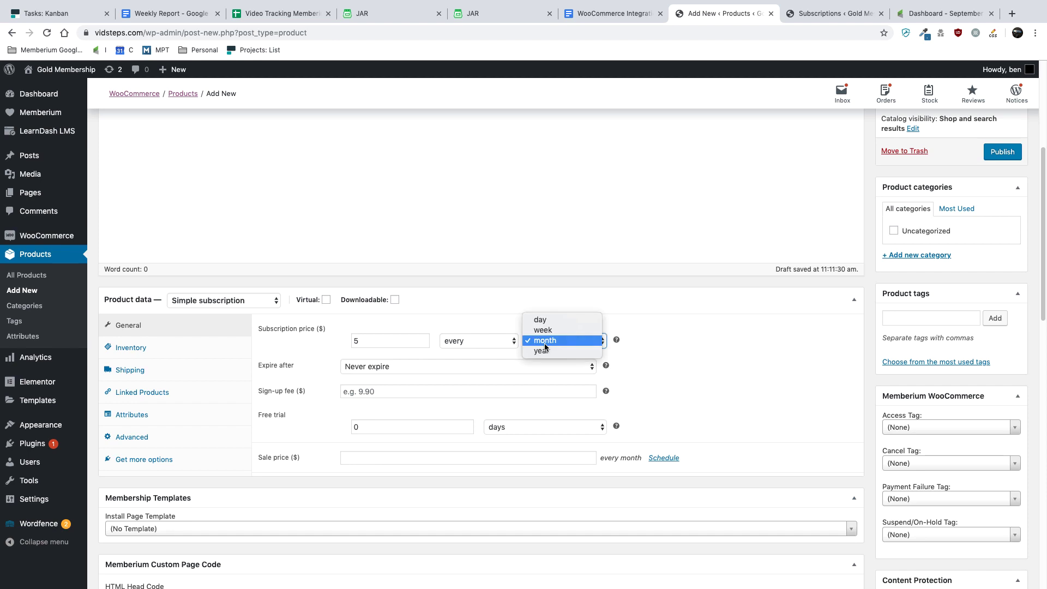
{"action": "left_click", "coordinate": [480, 341]}
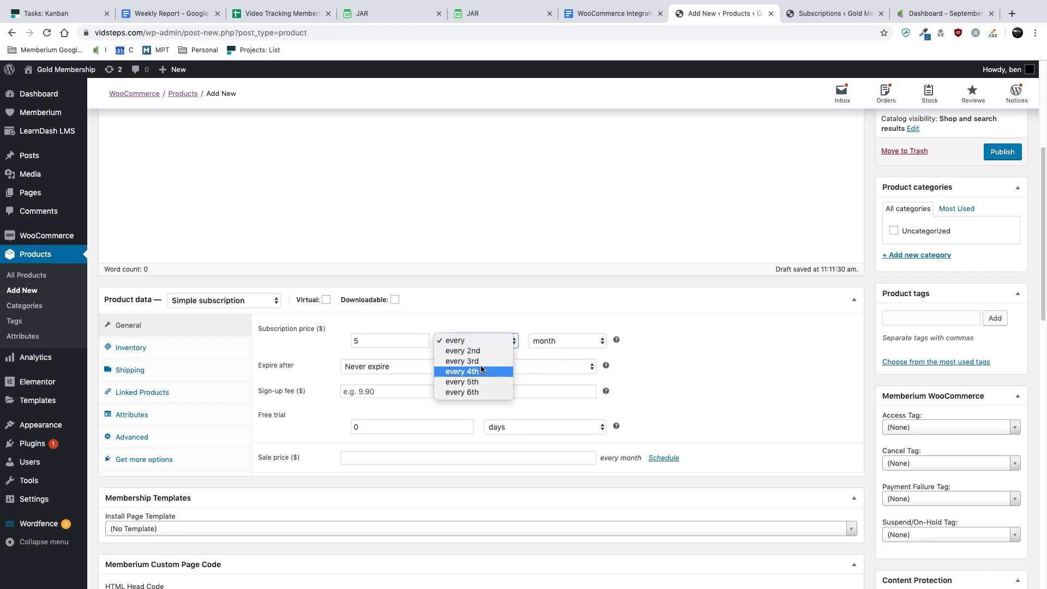
{"action": "left_click", "coordinate": [657, 359]}
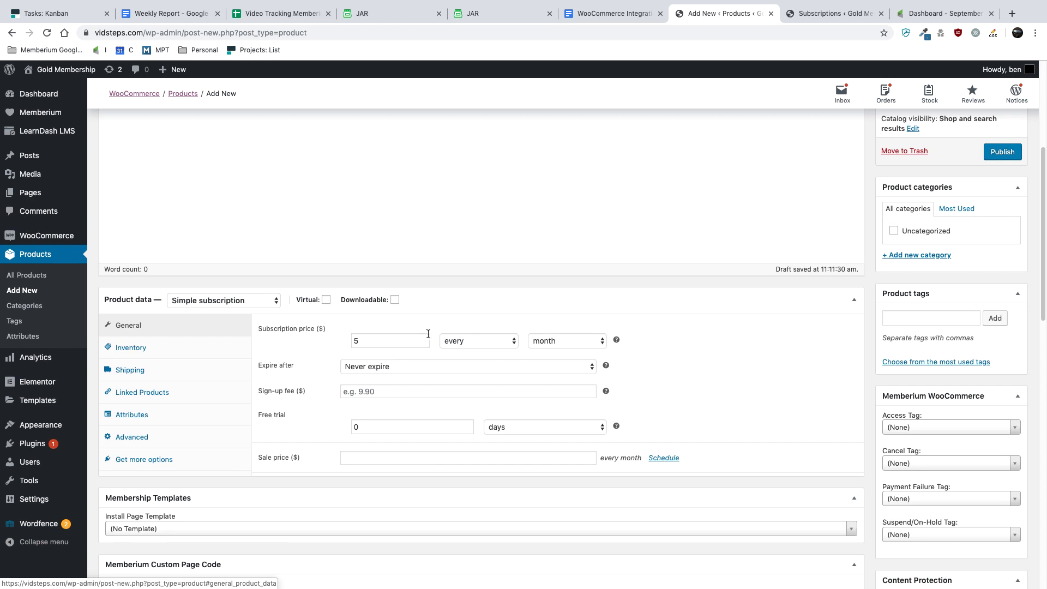
Step: Open the Memberium membership levels in a separate browser tab and look up the Gold level's tag ID
{"action": "scroll", "coordinate": [921, 393], "scroll_direction": "down", "scroll_amount": 1}
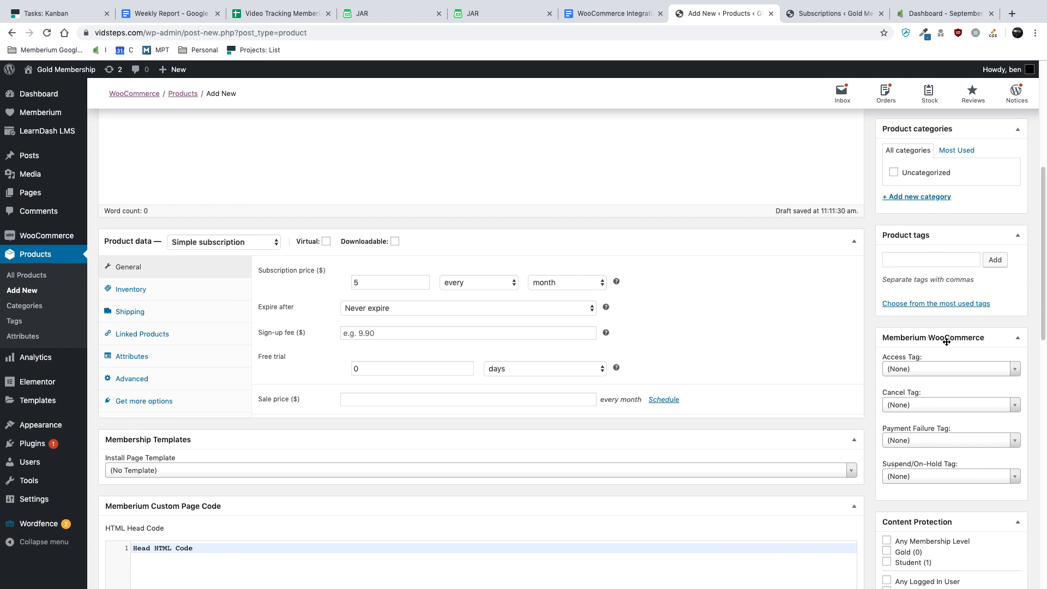
{"action": "mouse_move", "coordinate": [64, 116]}
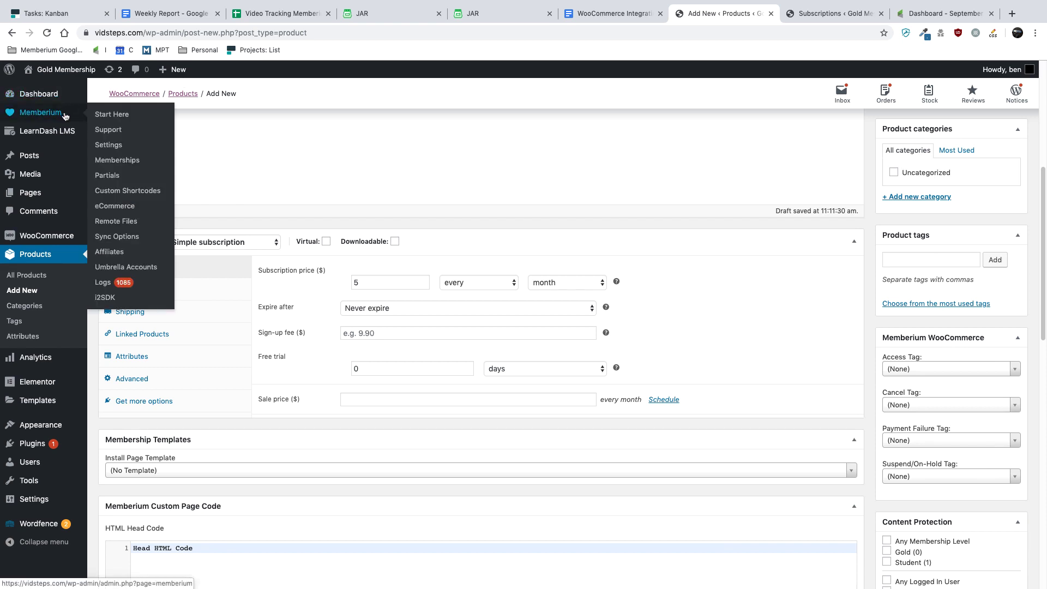
{"action": "right_click", "coordinate": [128, 162]}
{"action": "left_click", "coordinate": [177, 166]}
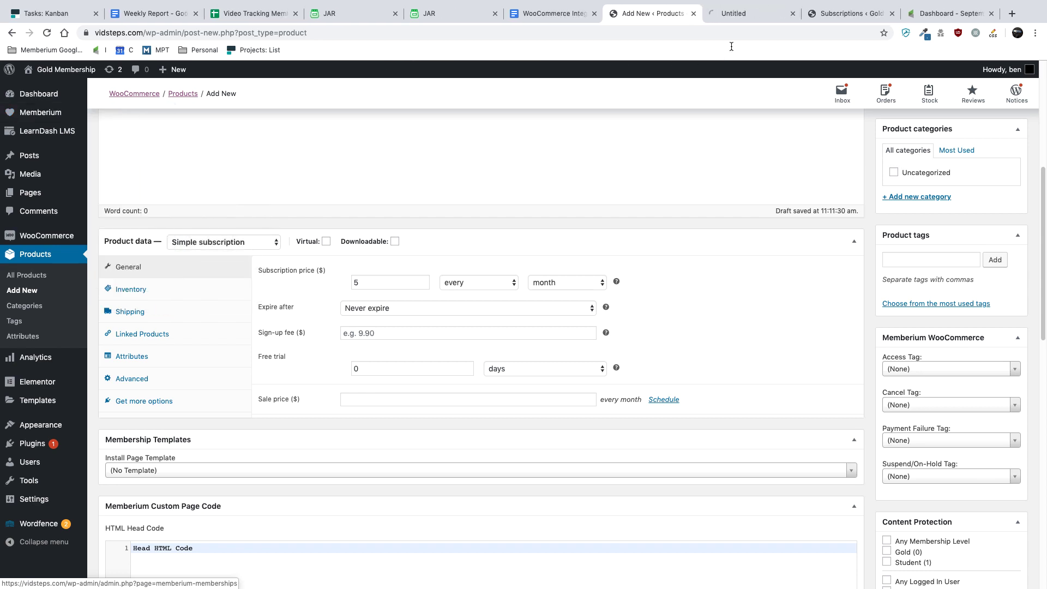
{"action": "left_click", "coordinate": [733, 12]}
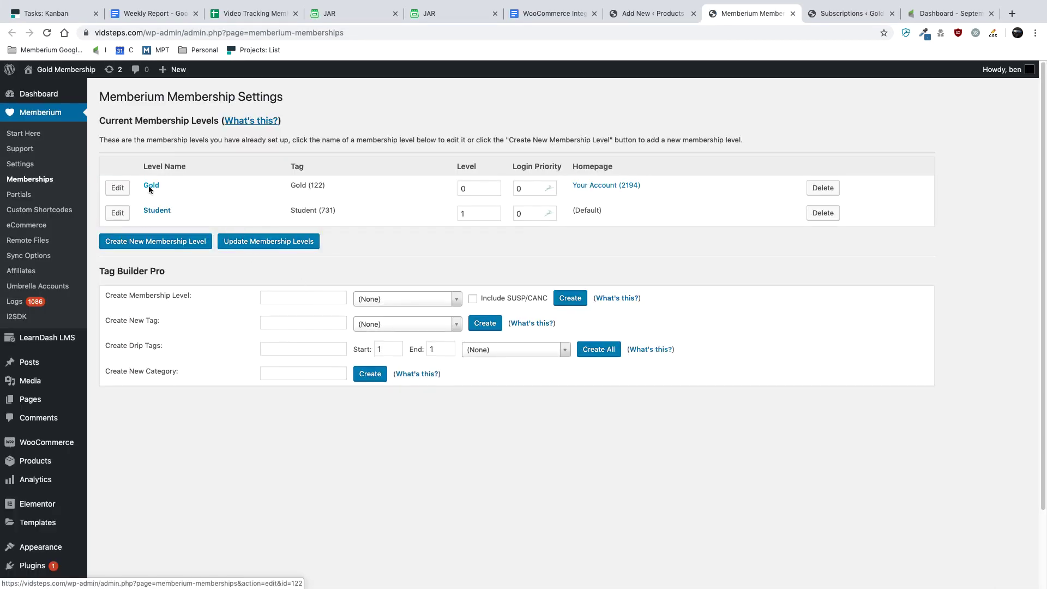
{"action": "left_click_drag", "start_coordinate": [296, 185], "coordinate": [335, 187]}
{"action": "left_click", "coordinate": [334, 187]}
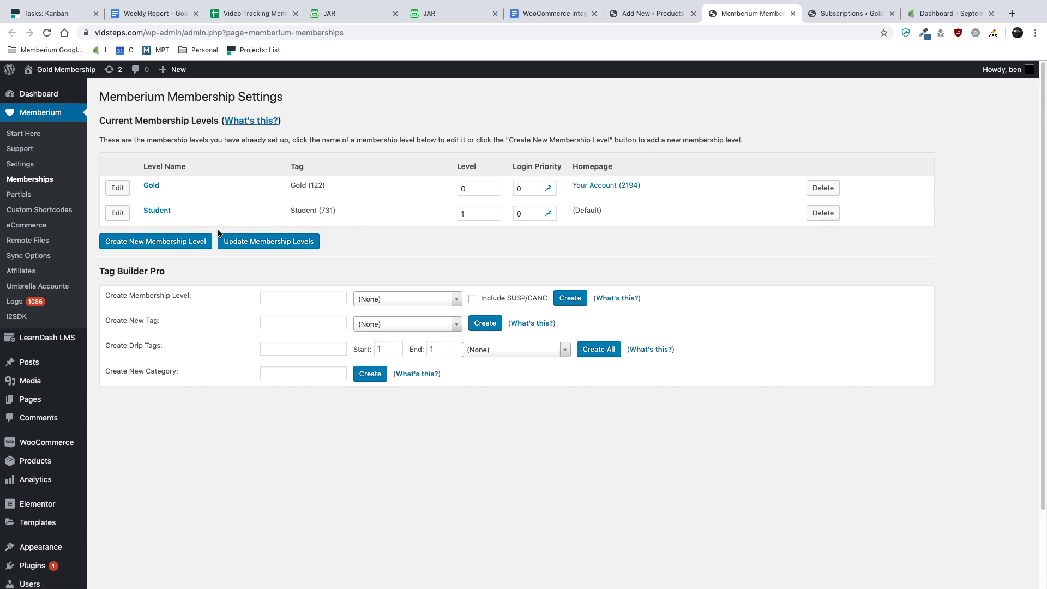
{"action": "double_click", "coordinate": [313, 185]}
Step: Back in the new product, set the Memberium WooCommerce access tag to Gold (122)
{"action": "left_click", "coordinate": [629, 15]}
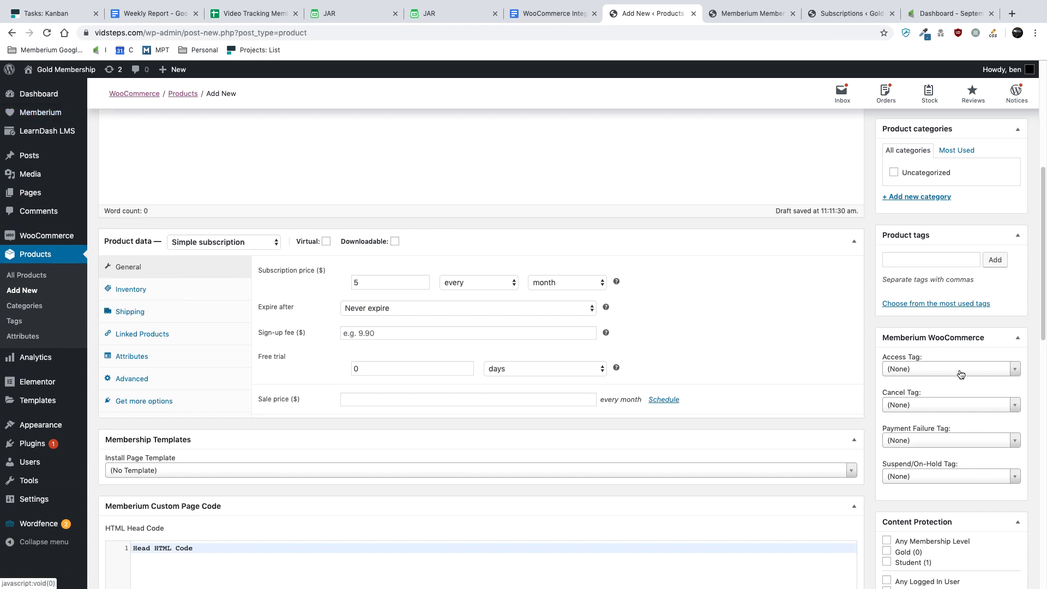
{"action": "left_click", "coordinate": [960, 373]}
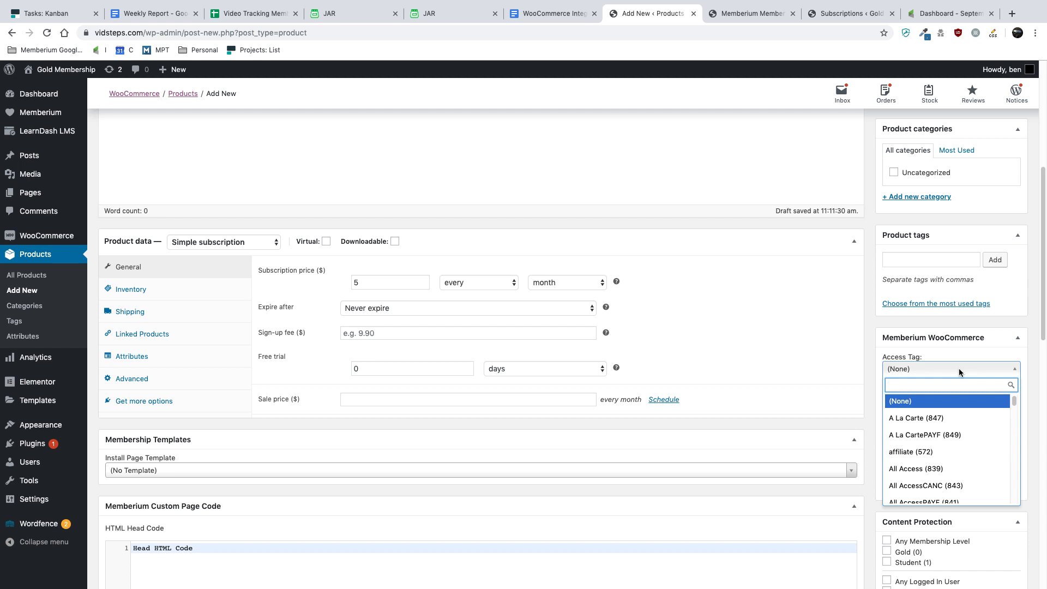
{"action": "type", "text": "122"}
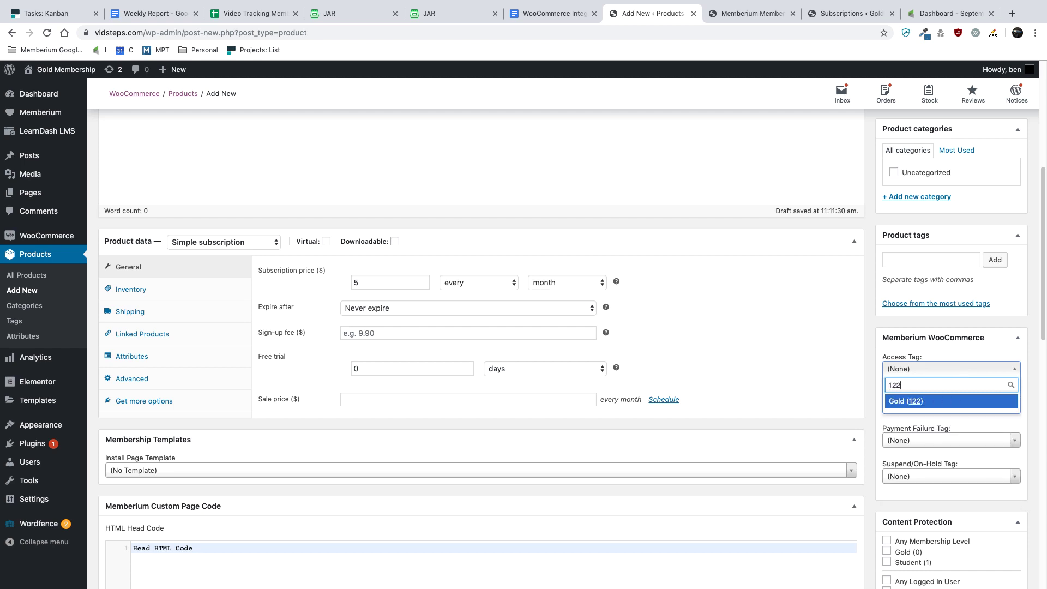
{"action": "left_click", "coordinate": [942, 402]}
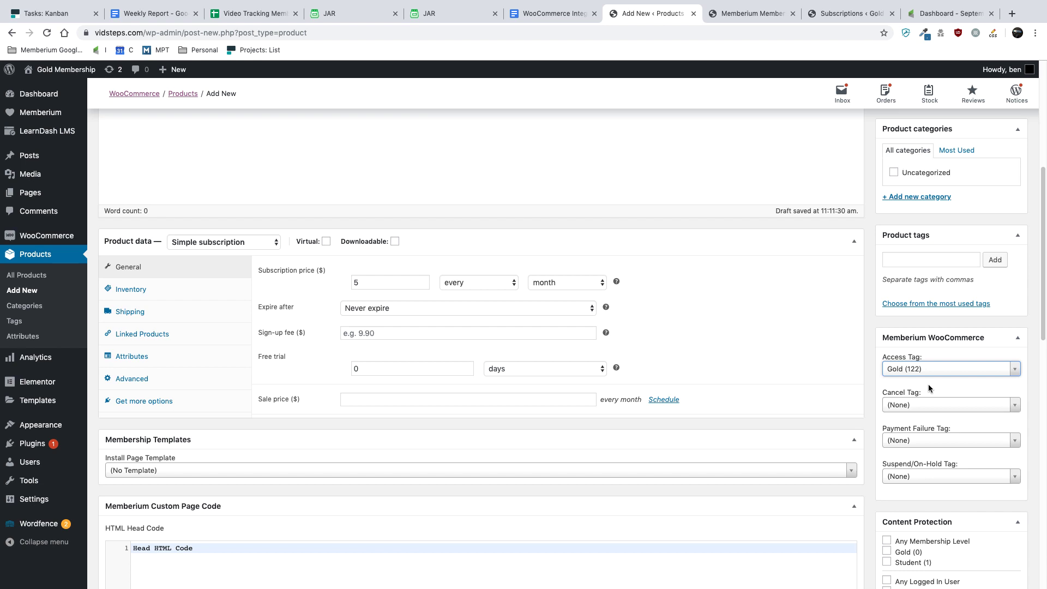
Step: Open the Gold membership level in the Memberium editor and examine its access, payment failure, cancellation and suspension tags
{"action": "left_click", "coordinate": [722, 14]}
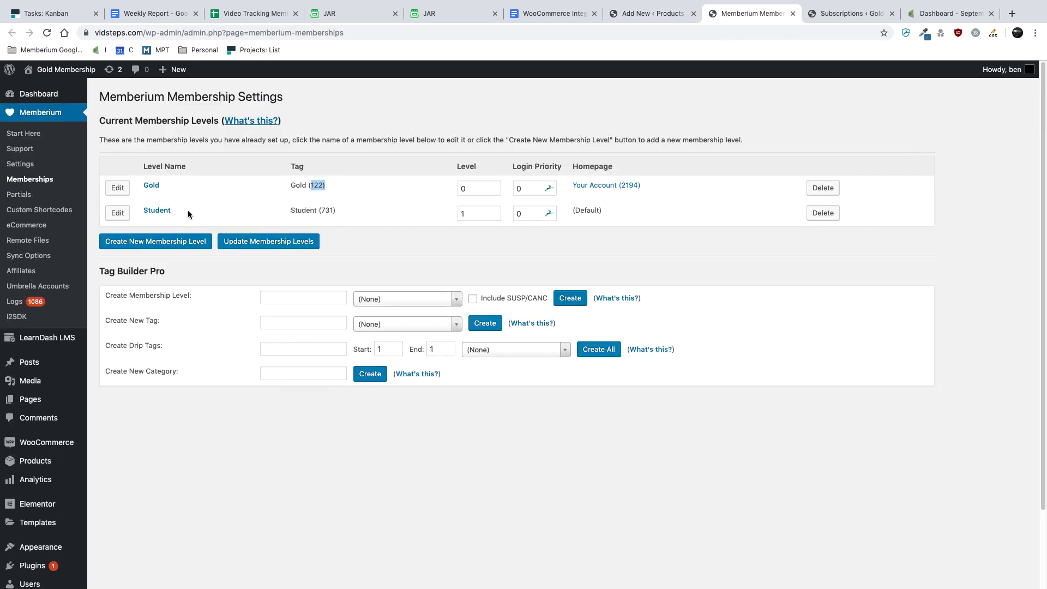
{"action": "left_click", "coordinate": [117, 189]}
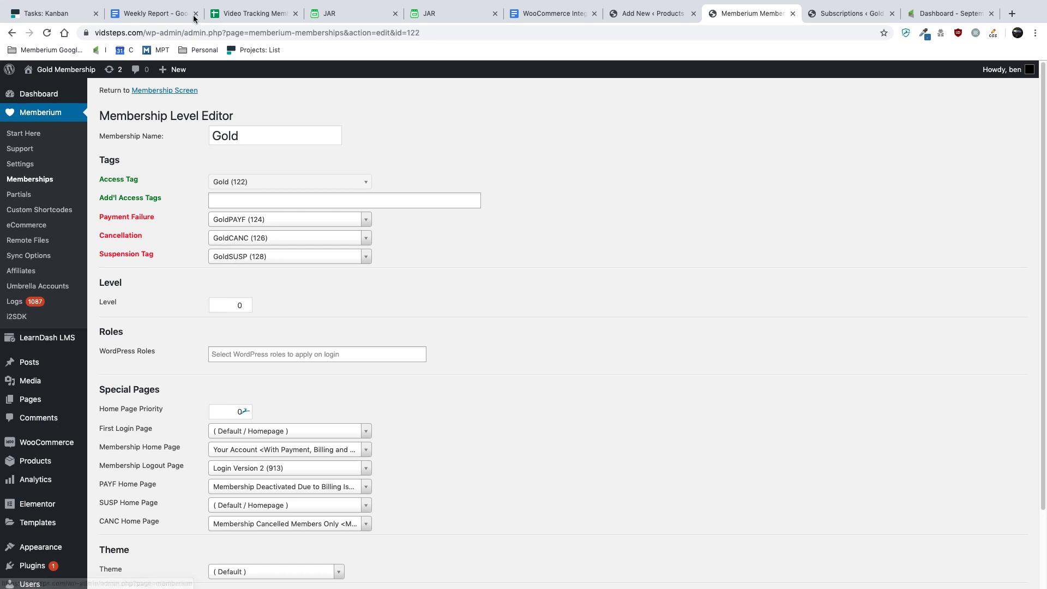
{"action": "left_click_drag", "start_coordinate": [104, 180], "coordinate": [230, 182]}
{"action": "left_click", "coordinate": [167, 180]}
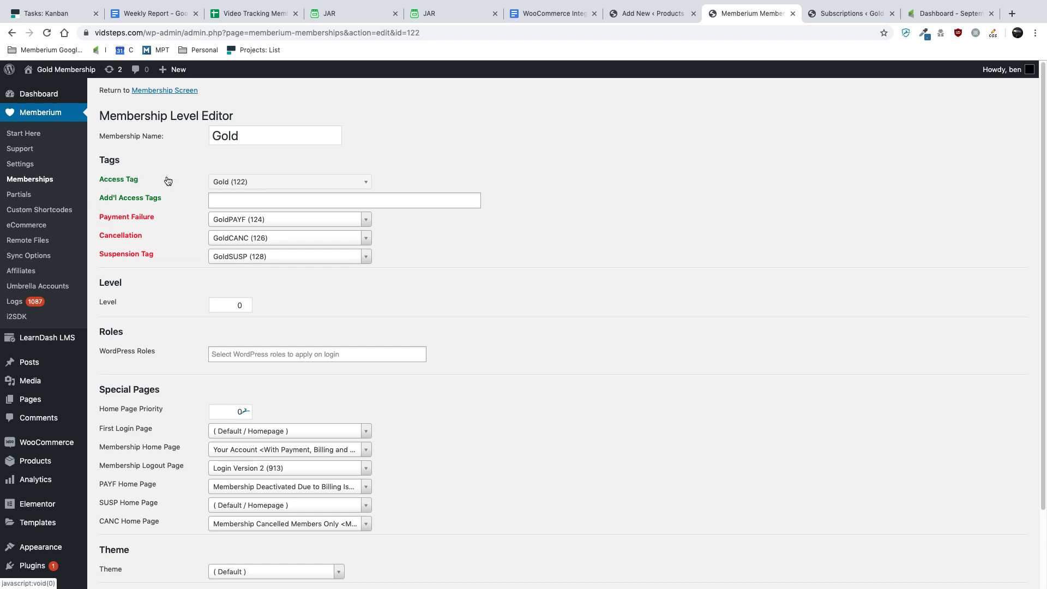
{"action": "left_click_drag", "start_coordinate": [102, 222], "coordinate": [191, 220]}
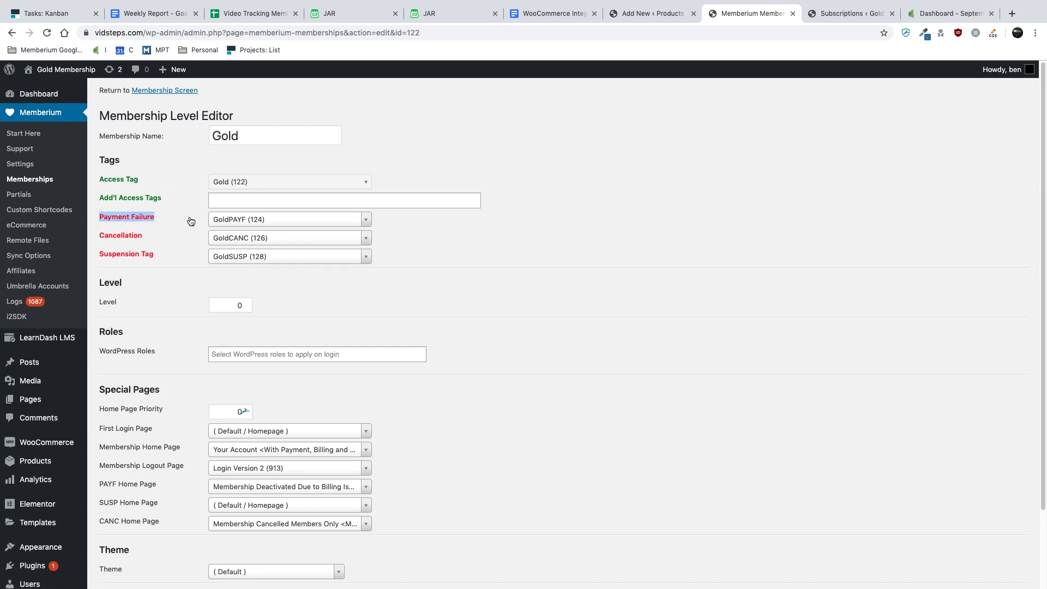
{"action": "left_click", "coordinate": [190, 221]}
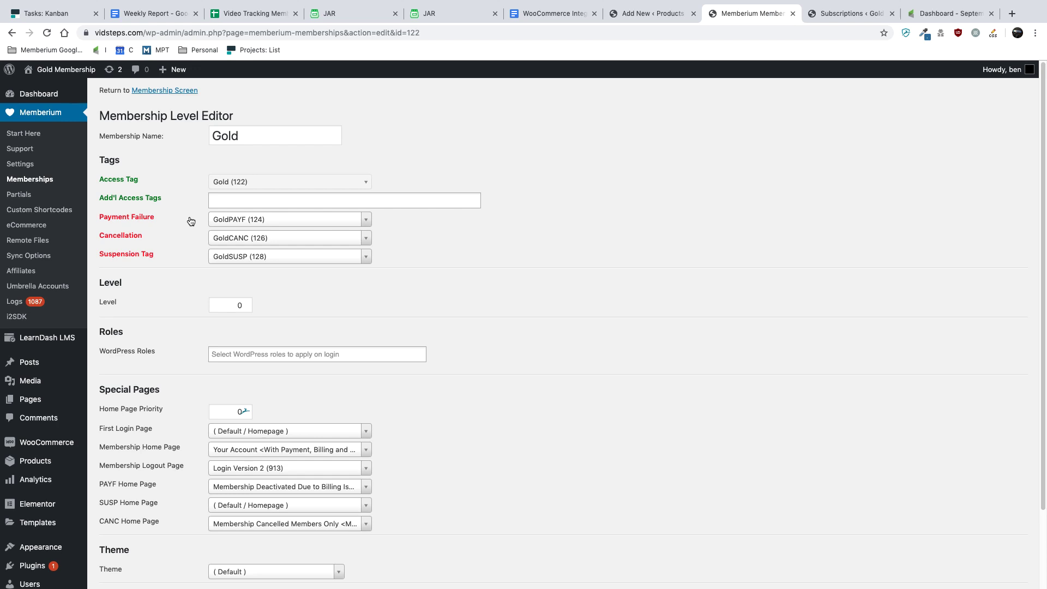
{"action": "left_click_drag", "start_coordinate": [155, 217], "coordinate": [100, 220]}
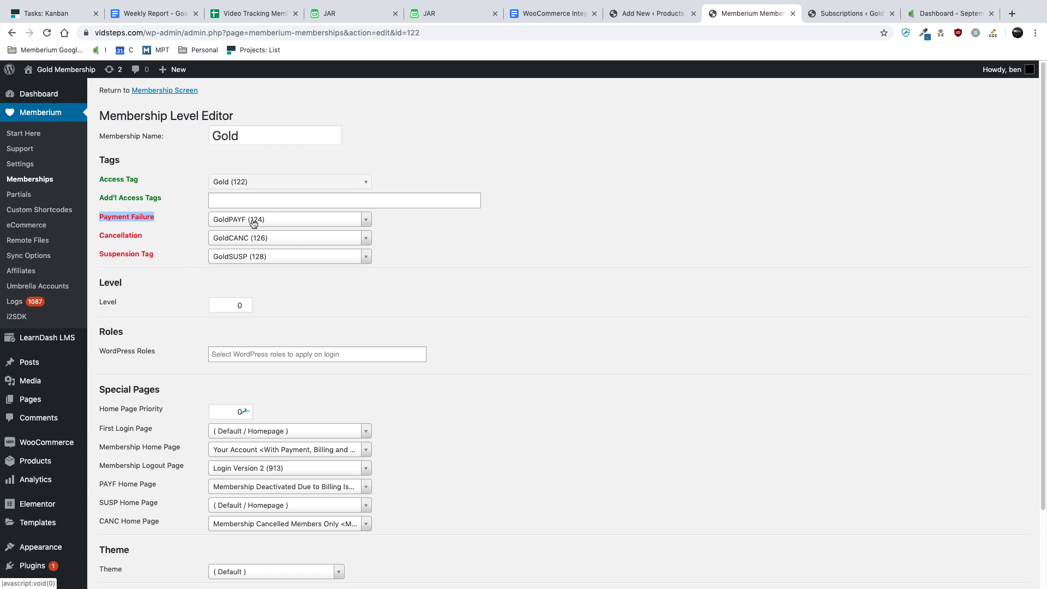
{"action": "left_click", "coordinate": [494, 282]}
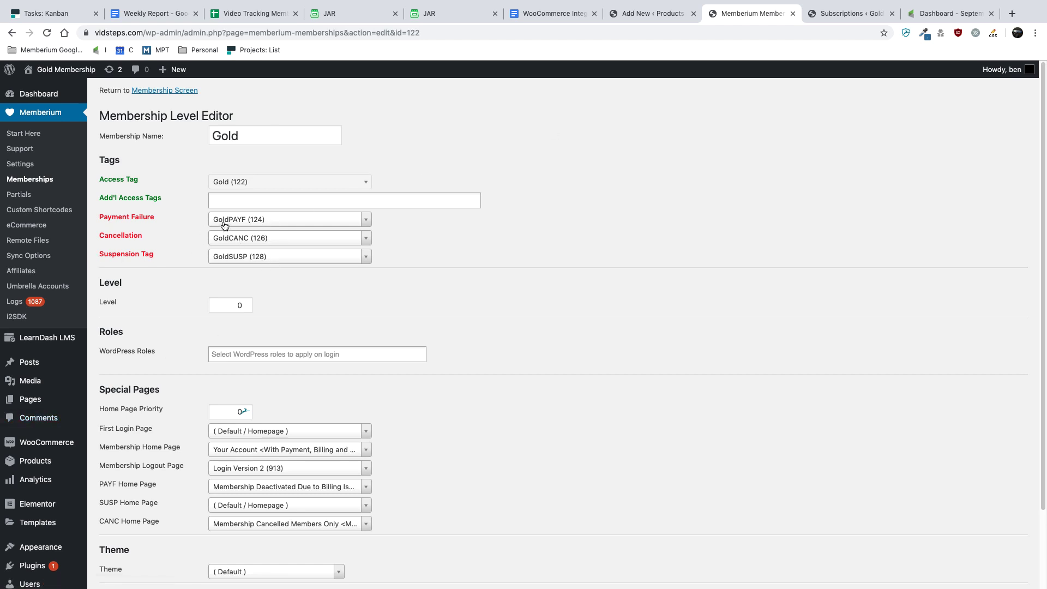
Step: In the new product, set the cancel tag to GoldCANC (126), payment failure tag to GoldPAYF (124) and suspend/on-hold tag to GoldSUSP (128)
{"action": "left_click", "coordinate": [653, 14]}
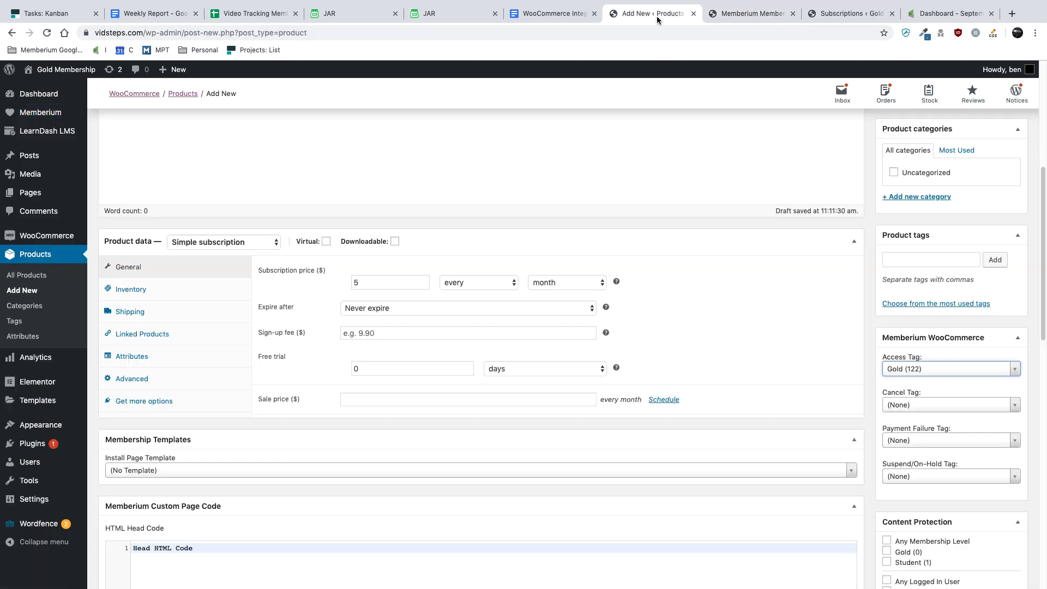
{"action": "left_click", "coordinate": [985, 410]}
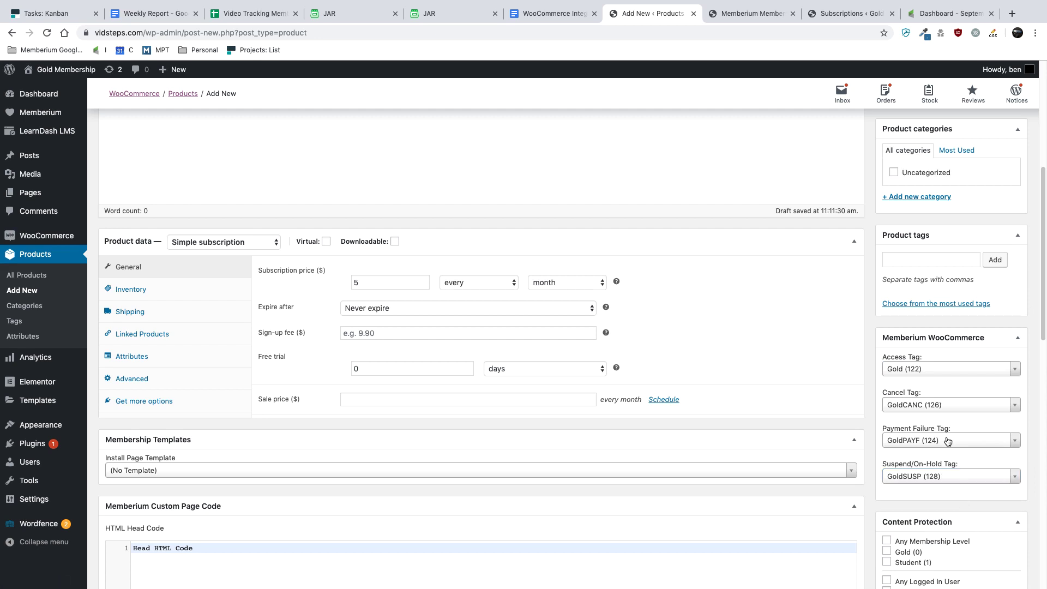
{"action": "scroll", "coordinate": [993, 239], "scroll_direction": "up", "scroll_amount": 5}
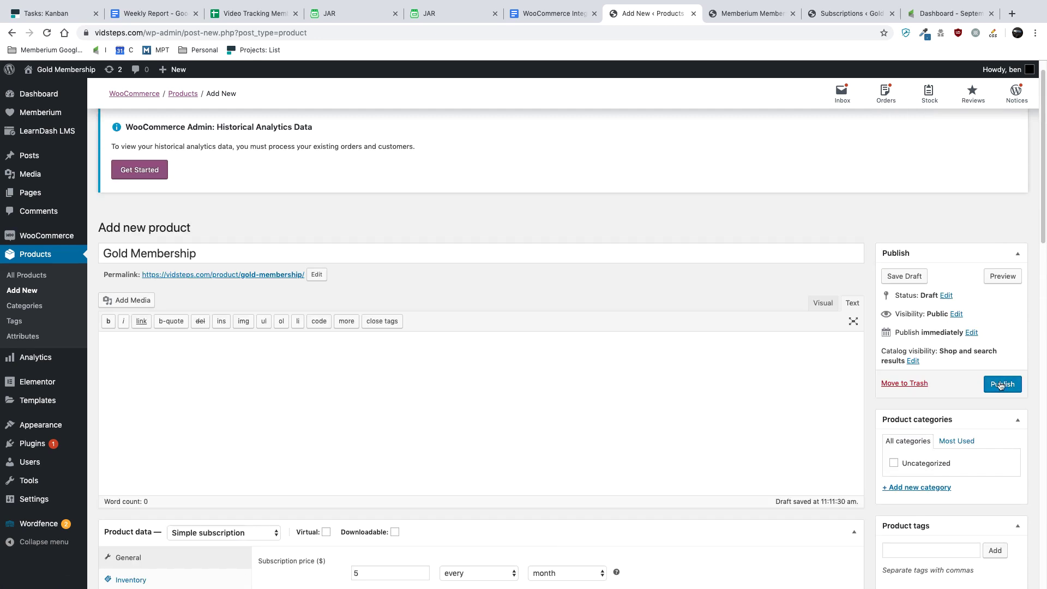
{"action": "scroll", "coordinate": [866, 263], "scroll_direction": "down", "scroll_amount": 5}
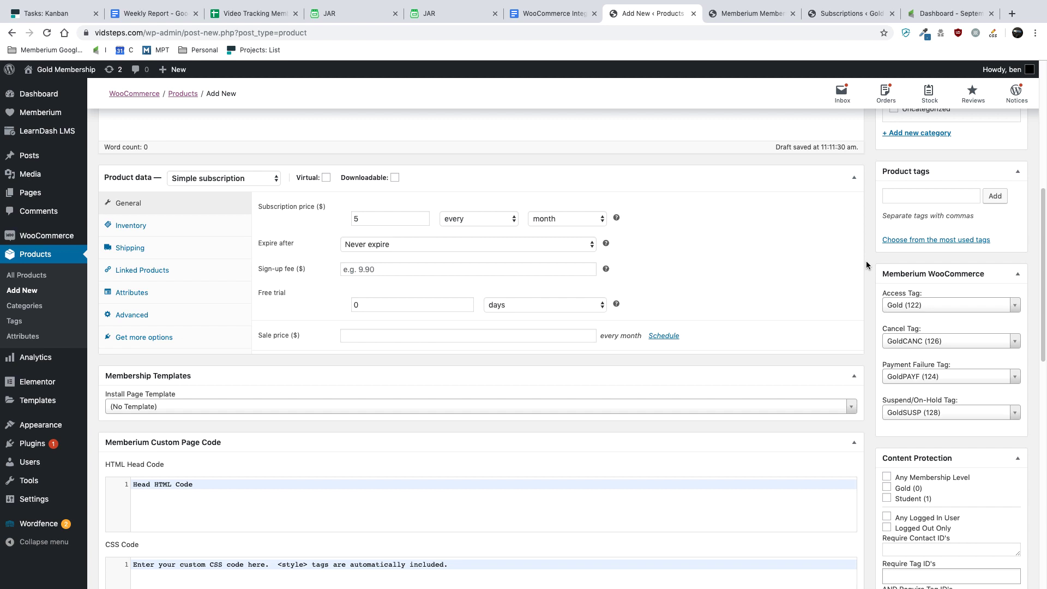
Step: Open Memberium's security settings and examine the registration option that syncs new registrations to Infusionsoft
{"action": "scroll", "coordinate": [640, 280], "scroll_direction": "up", "scroll_amount": 5}
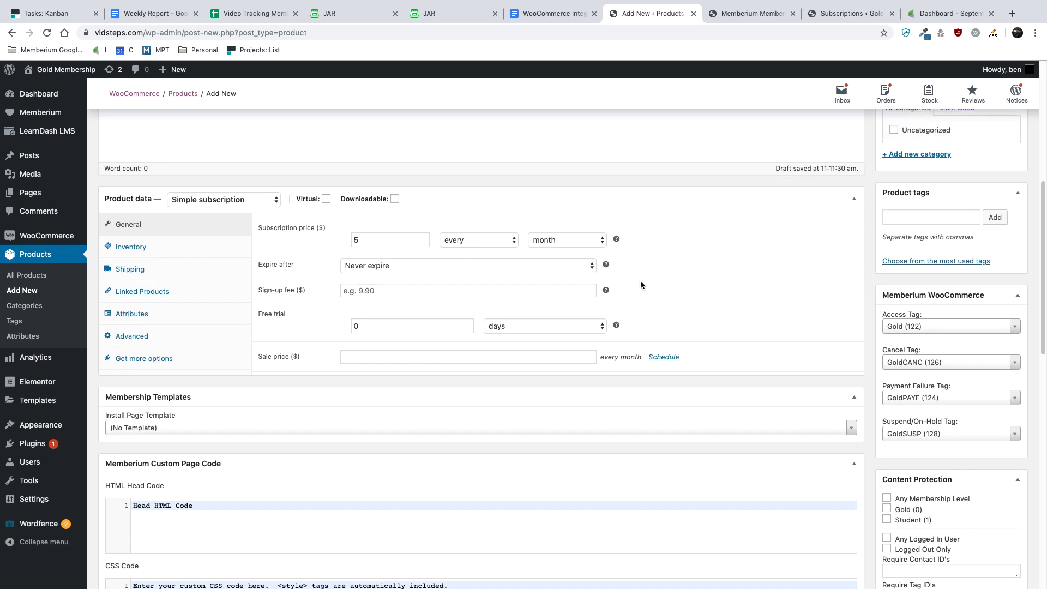
{"action": "left_click", "coordinate": [728, 13]}
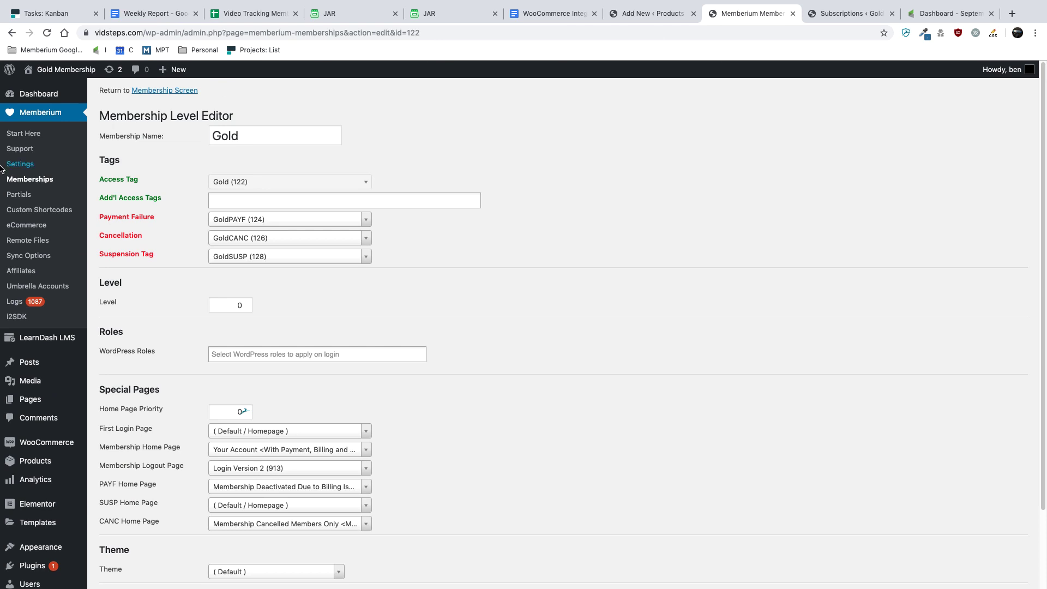
{"action": "left_click", "coordinate": [20, 165]}
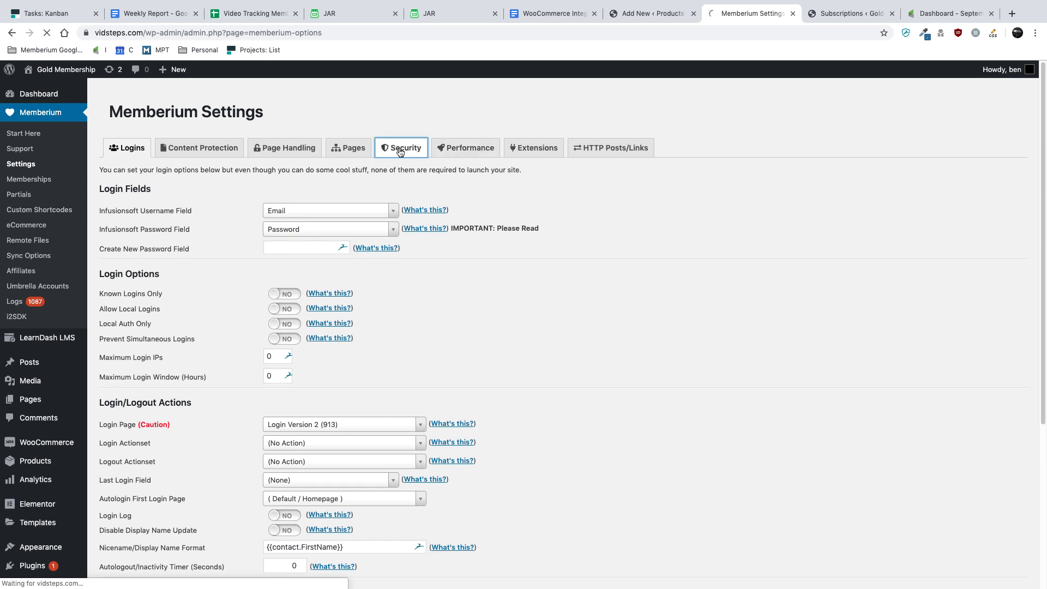
{"action": "left_click", "coordinate": [400, 148]}
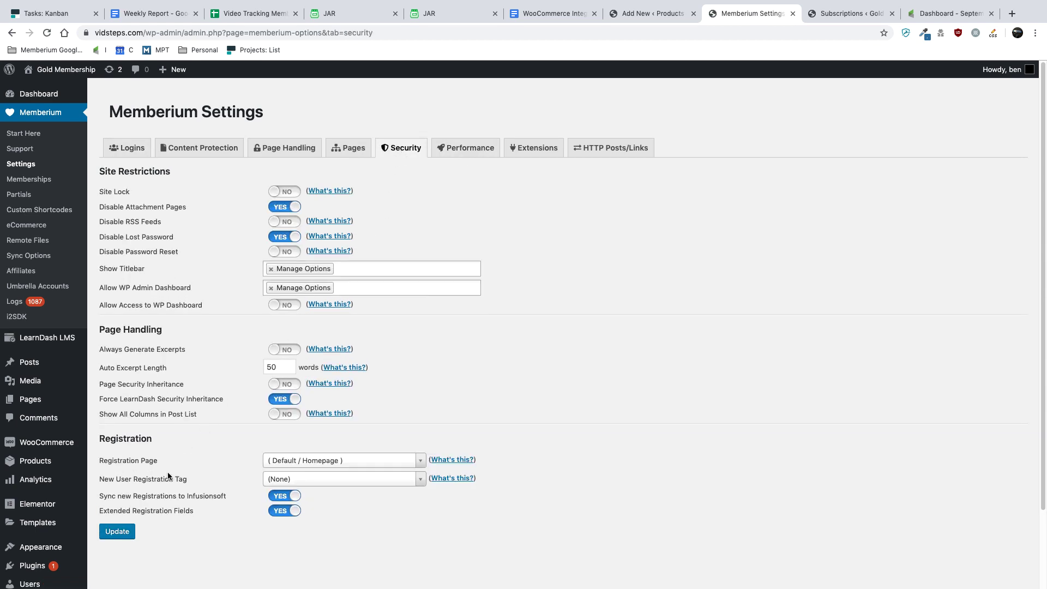
{"action": "left_click_drag", "start_coordinate": [98, 498], "coordinate": [243, 494]}
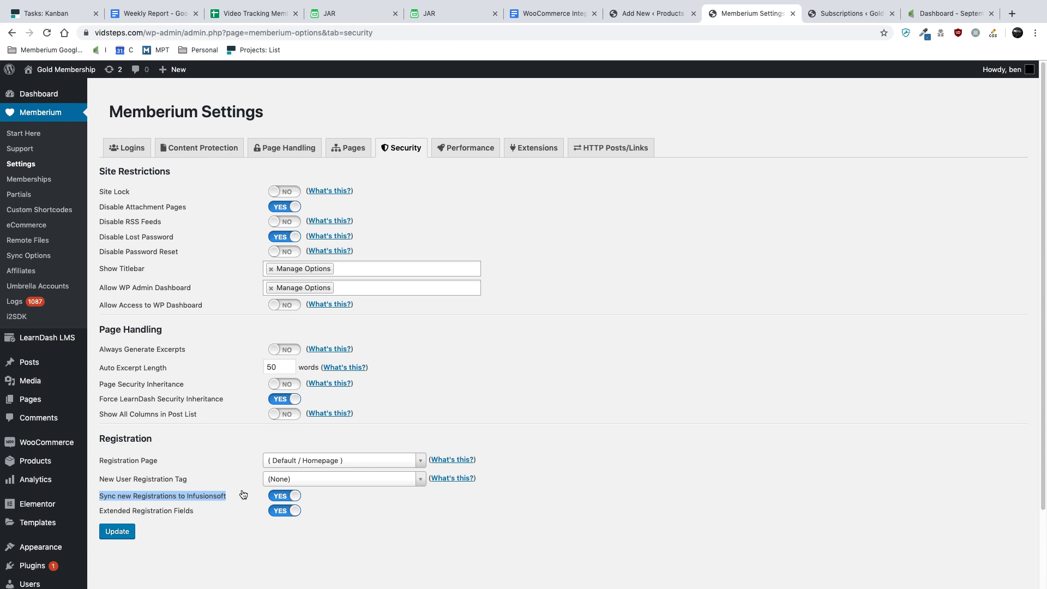
Step: Return to the product list, open the existing Subscription product and examine its price and free trial settings
{"action": "key", "text": "ctrl+w"}
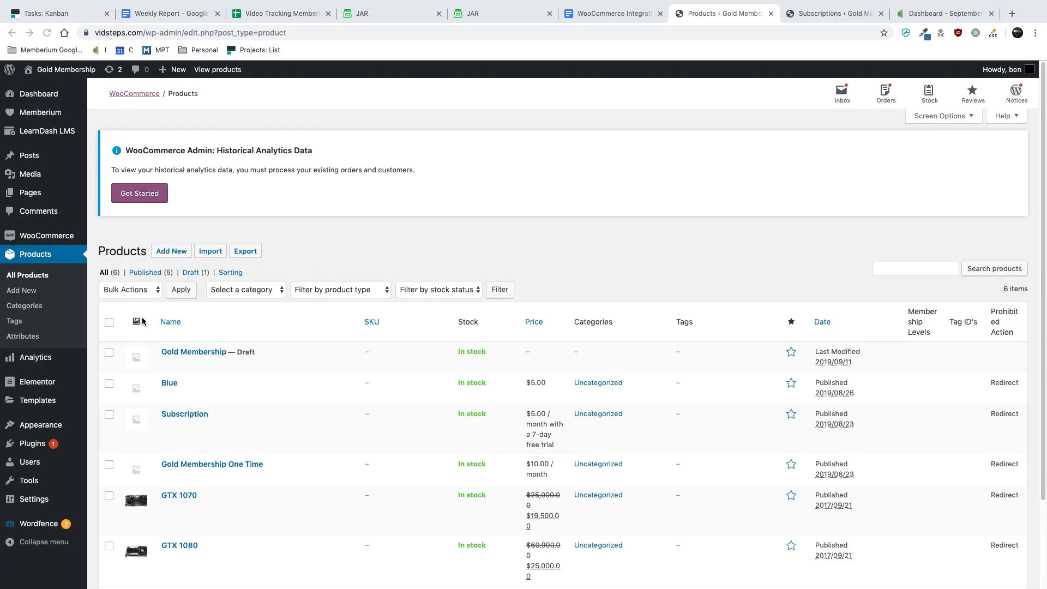
{"action": "scroll", "coordinate": [144, 323], "scroll_direction": "down", "scroll_amount": 2}
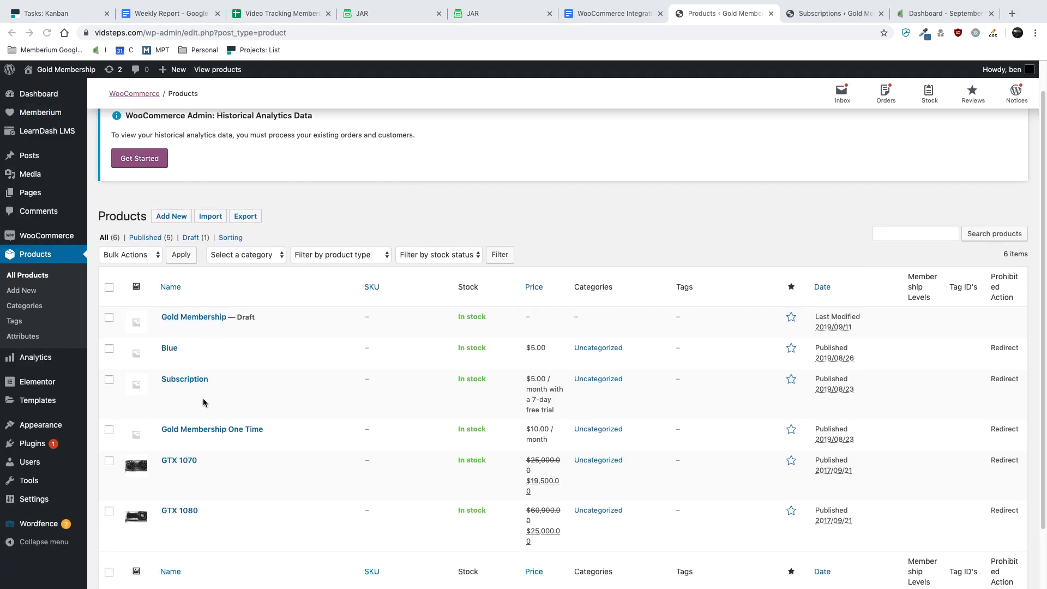
{"action": "left_click", "coordinate": [182, 382]}
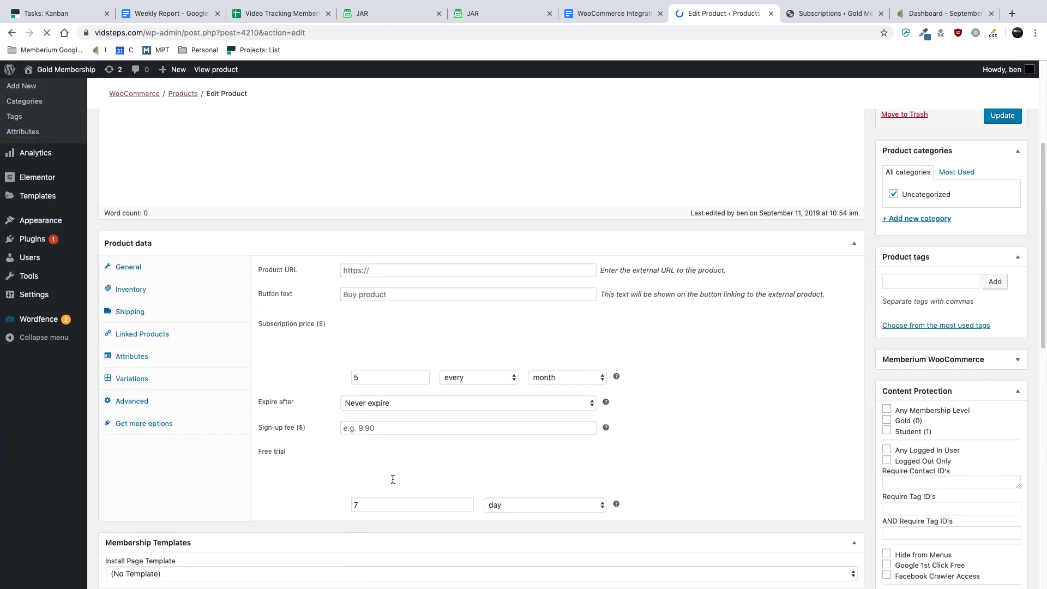
{"action": "scroll", "coordinate": [371, 475], "scroll_direction": "down", "scroll_amount": 5}
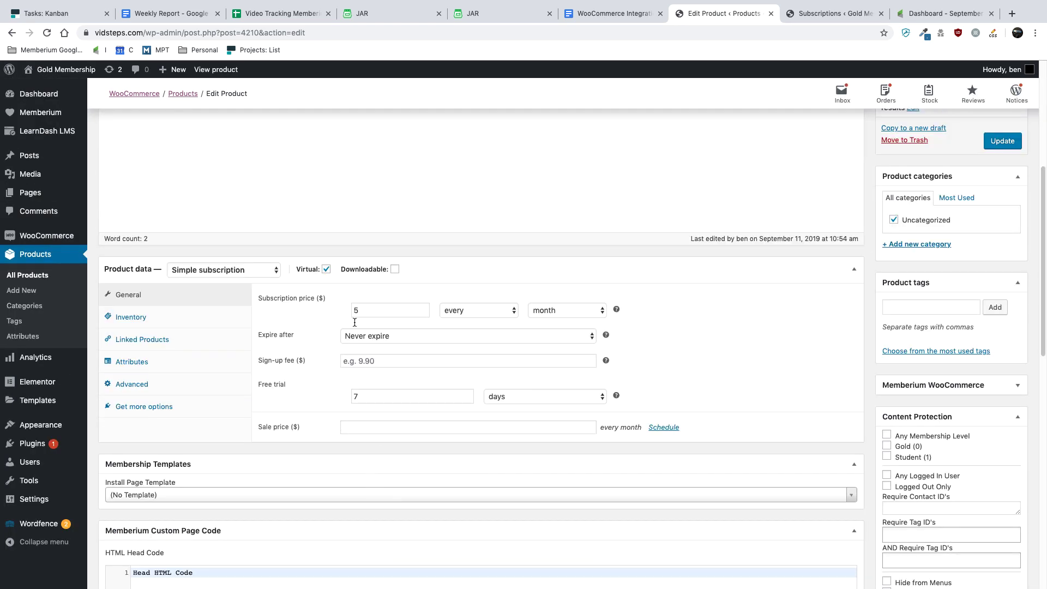
{"action": "scroll", "coordinate": [468, 310], "scroll_direction": "up", "scroll_amount": 6}
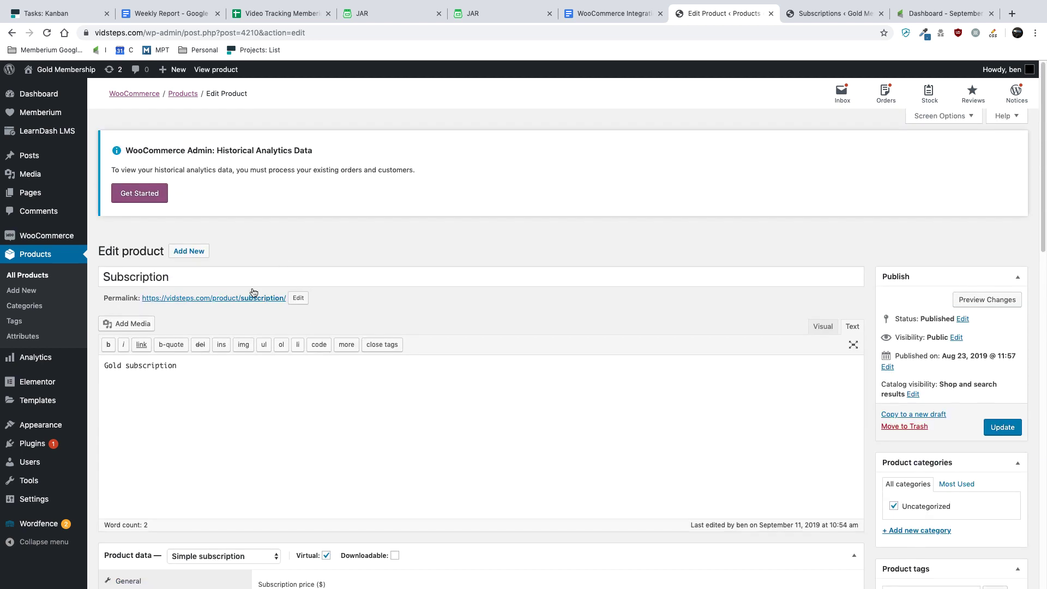
Step: Open the Subscription product's permalink in an incognito window and sign up for it to reach the checkout
{"action": "right_click", "coordinate": [226, 302]}
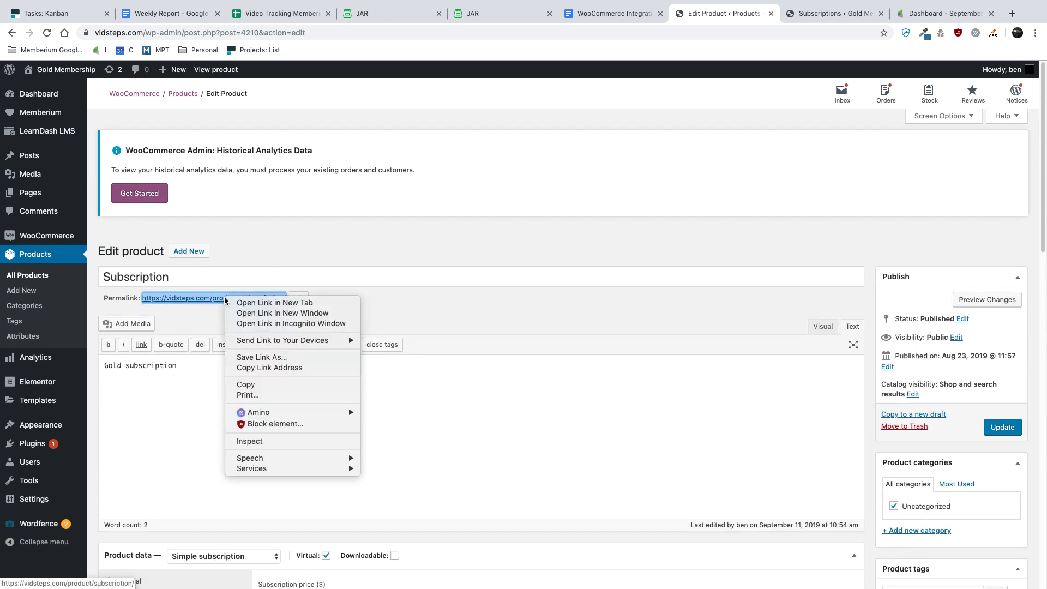
{"action": "left_click", "coordinate": [248, 324]}
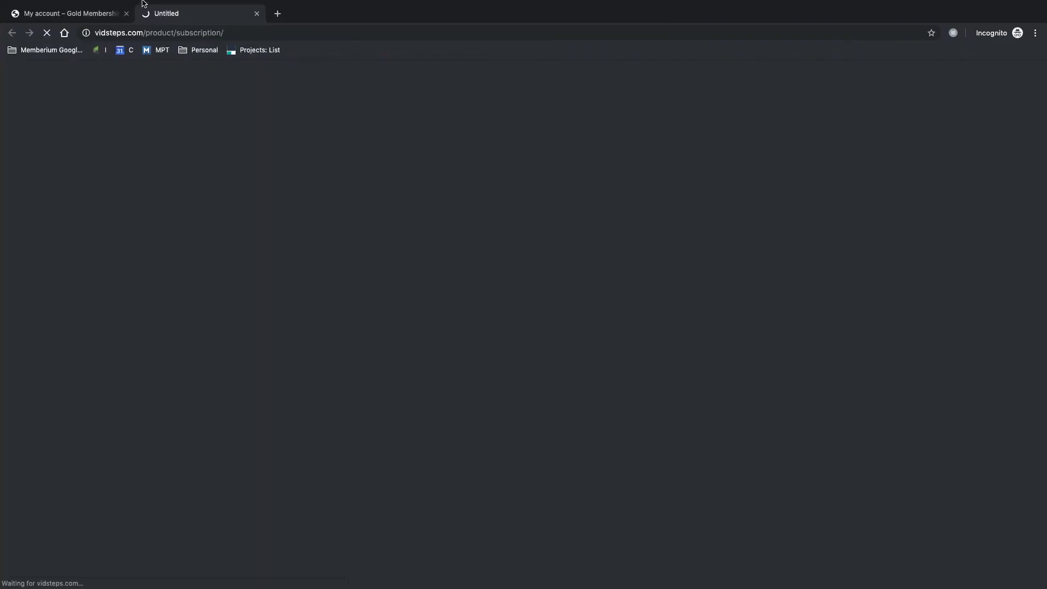
{"action": "left_click", "coordinate": [126, 13]}
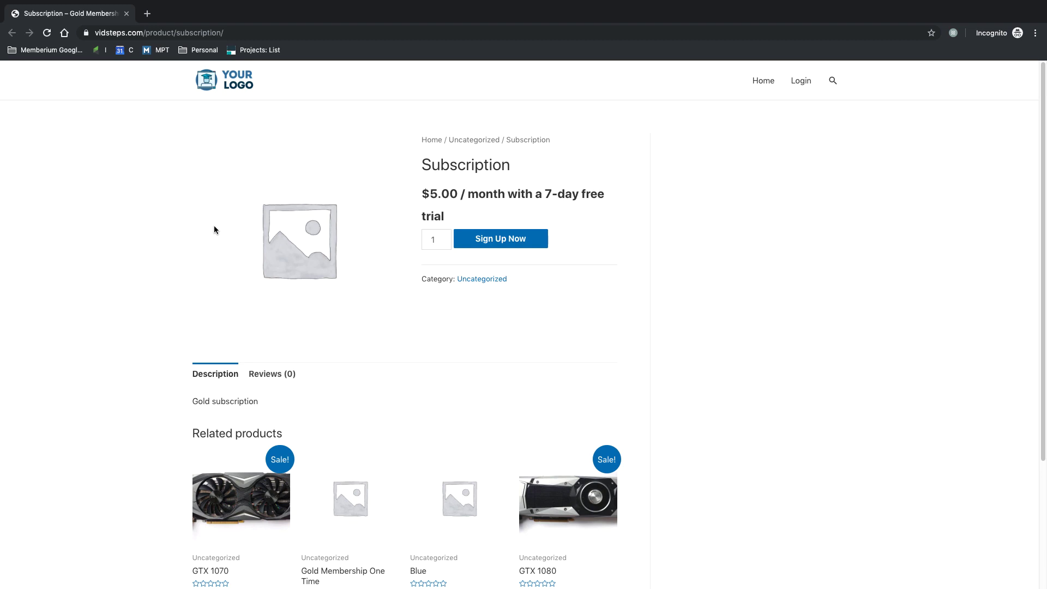
{"action": "left_click", "coordinate": [507, 242]}
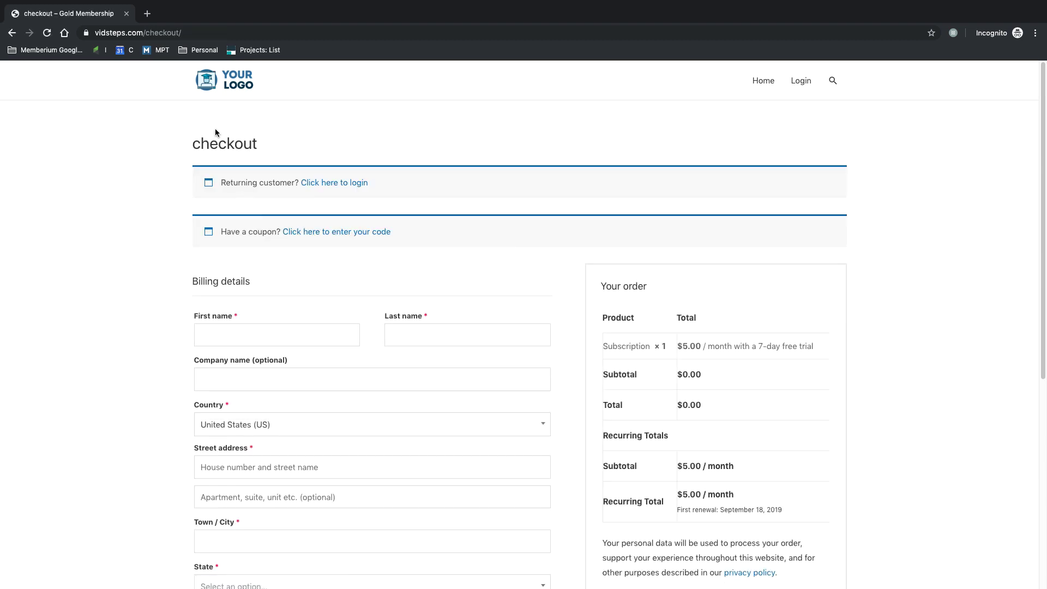
Step: Examine the checkout page's coupon code entry, billing fields and order summary
{"action": "left_click", "coordinate": [327, 233]}
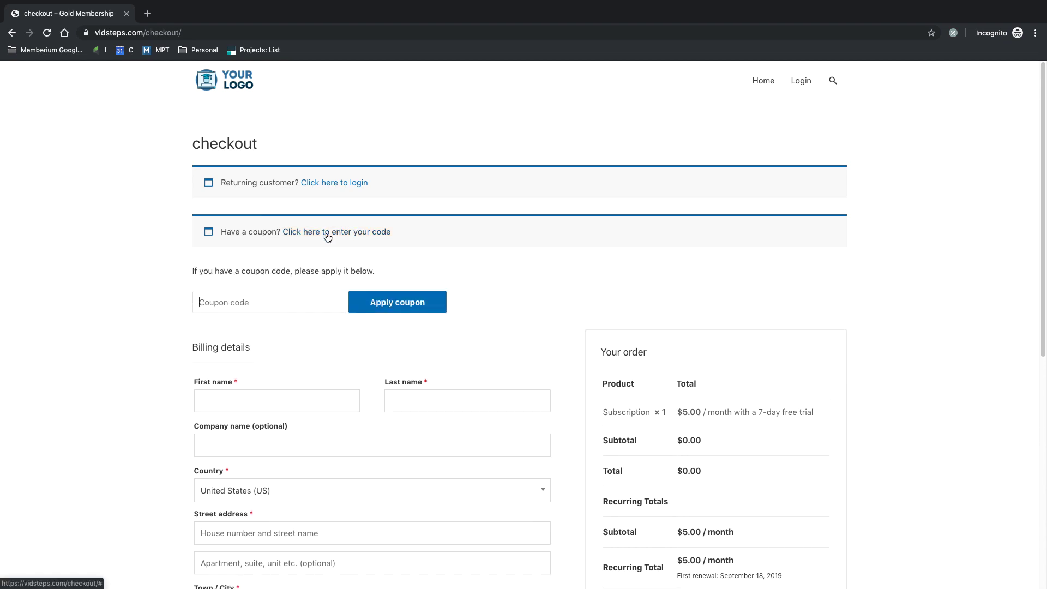
{"action": "left_click", "coordinate": [327, 234]}
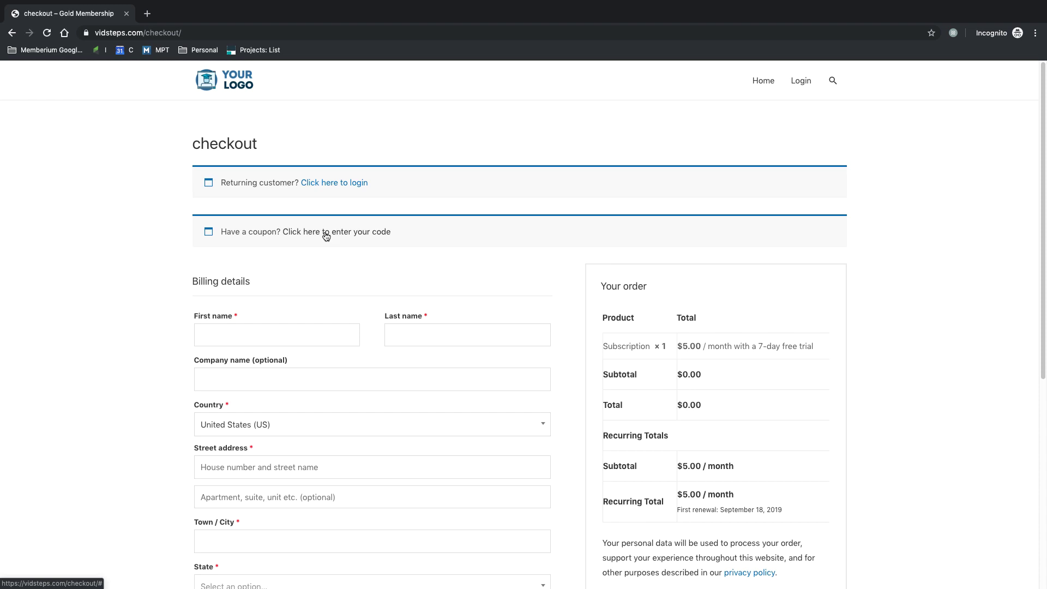
{"action": "scroll", "coordinate": [336, 294], "scroll_direction": "down", "scroll_amount": 6}
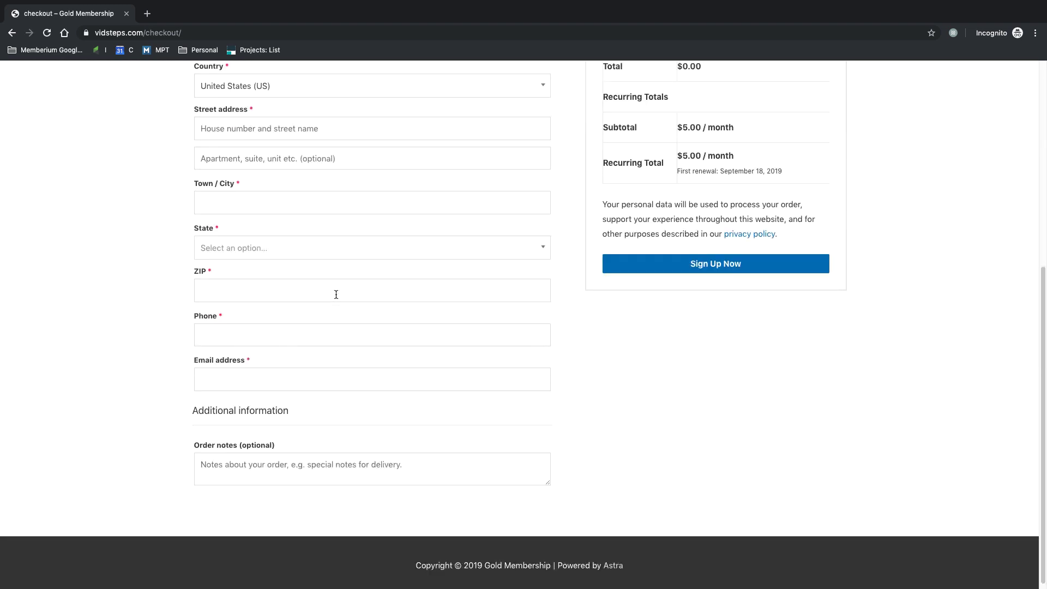
{"action": "scroll", "coordinate": [335, 294], "scroll_direction": "up", "scroll_amount": 6}
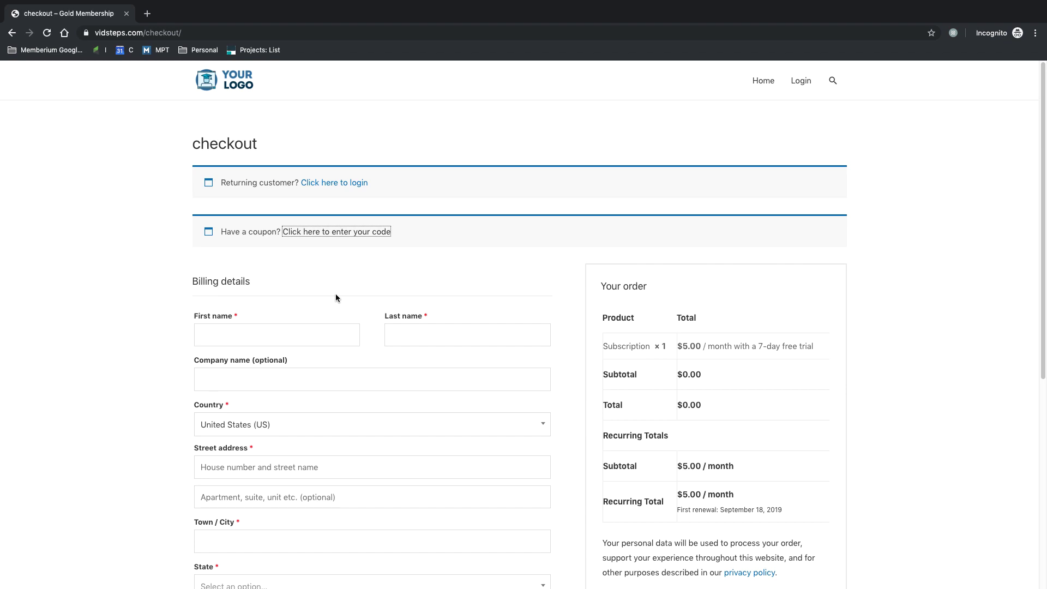
{"action": "scroll", "coordinate": [339, 299], "scroll_direction": "down", "scroll_amount": 7}
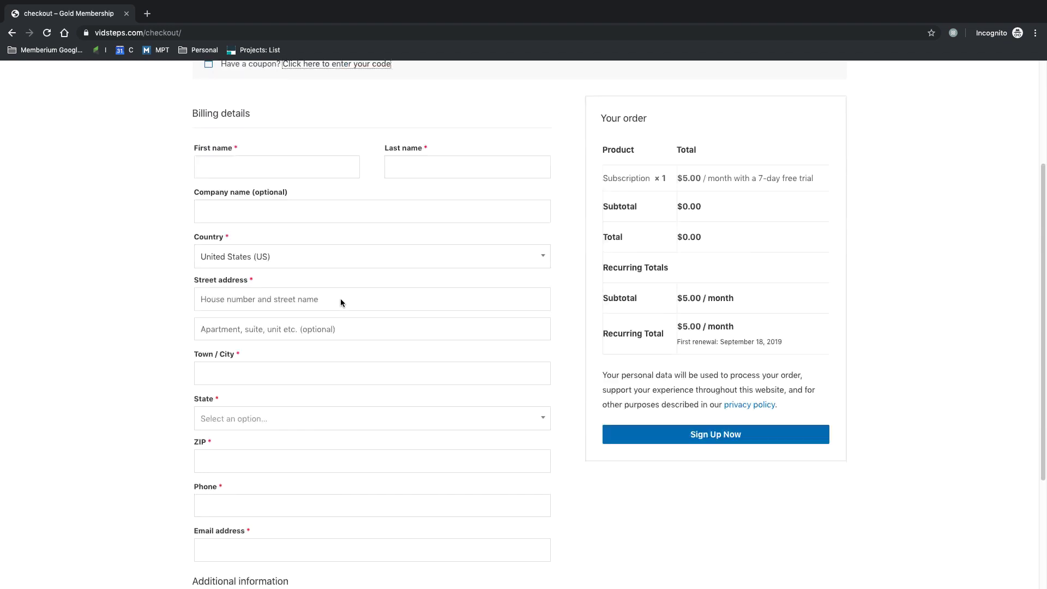
Step: Fill in the required billing details with the test customer's name, address, phone and email, and copy the email address
{"action": "scroll", "coordinate": [340, 300], "scroll_direction": "up", "scroll_amount": 4}
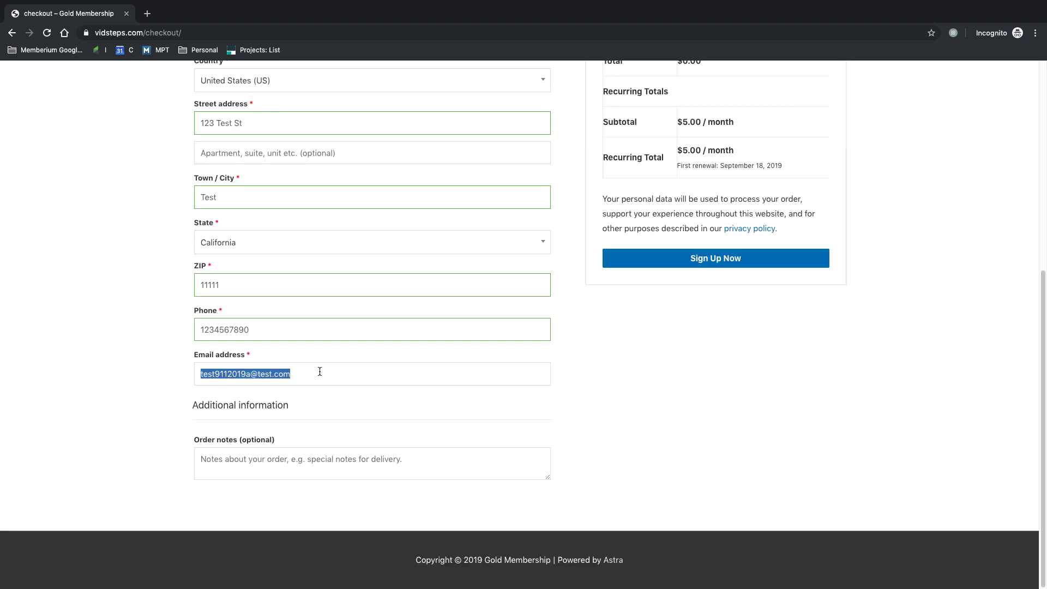
{"action": "left_click", "coordinate": [343, 373]}
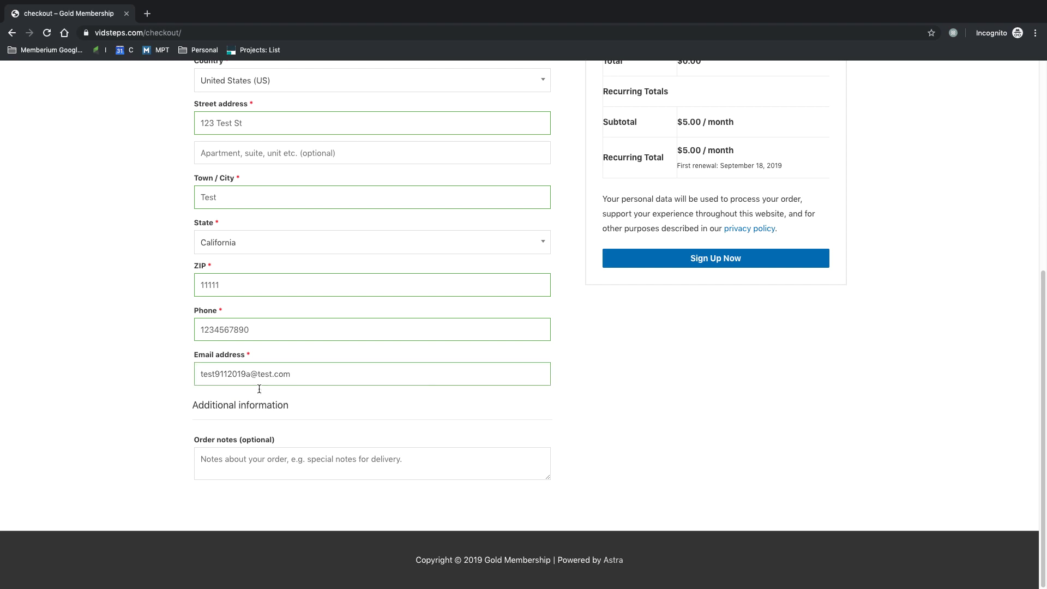
{"action": "left_click_drag", "start_coordinate": [301, 374], "coordinate": [176, 380]}
{"action": "right_click", "coordinate": [246, 371]}
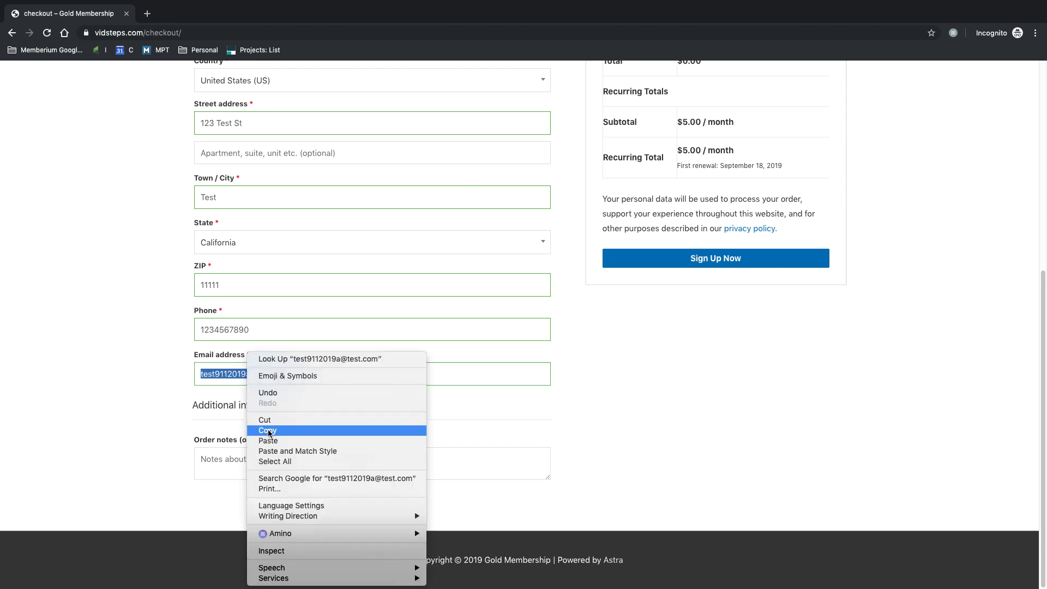
{"action": "left_click", "coordinate": [268, 430]}
{"action": "left_click", "coordinate": [124, 358]}
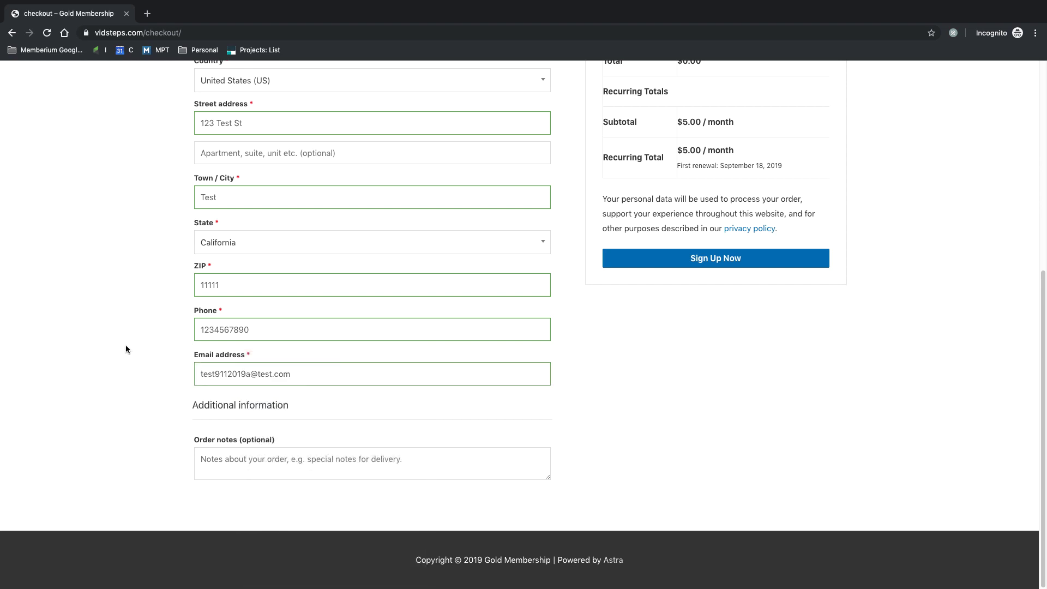
Step: Submit the subscription order and review the order confirmation with its details and related subscription
{"action": "scroll", "coordinate": [151, 342], "scroll_direction": "up", "scroll_amount": 3}
{"action": "left_click", "coordinate": [755, 415]}
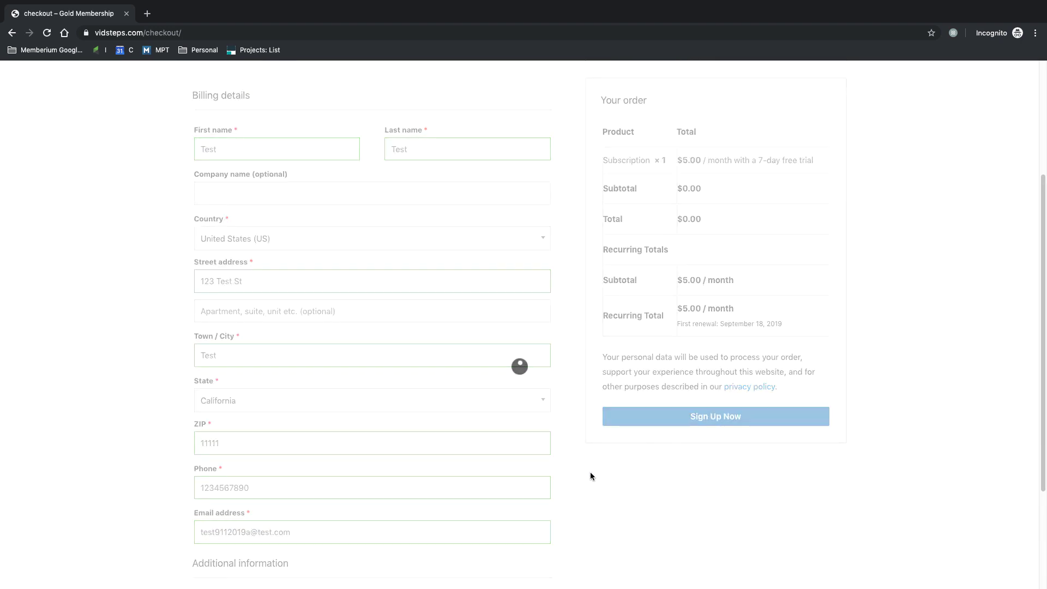
{"action": "left_click_drag", "start_coordinate": [224, 178], "coordinate": [342, 175]}
{"action": "left_click", "coordinate": [340, 175]}
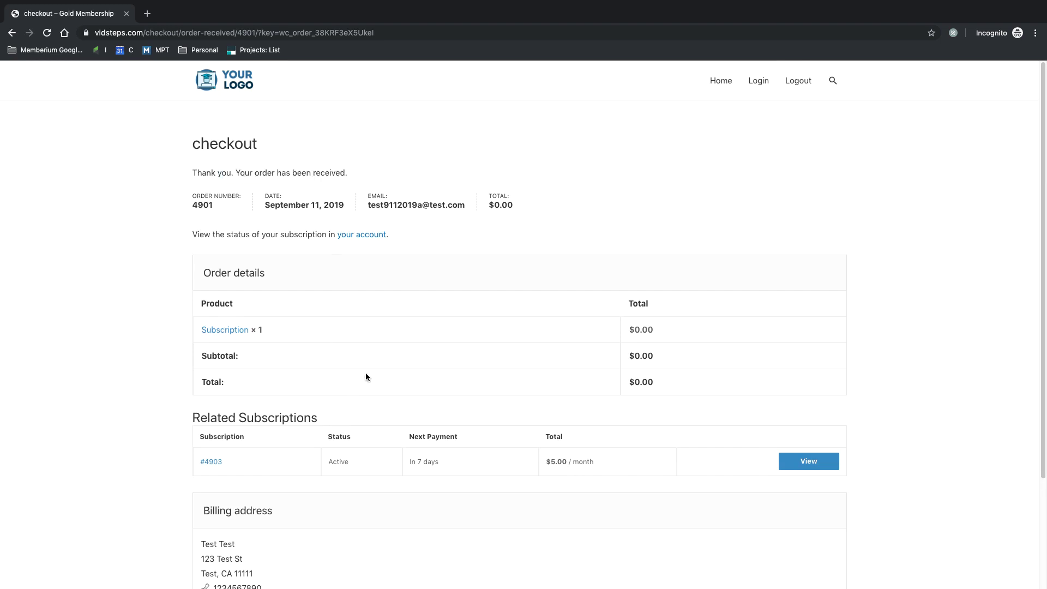
{"action": "scroll", "coordinate": [471, 322], "scroll_direction": "down", "scroll_amount": 3}
{"action": "scroll", "coordinate": [472, 322], "scroll_direction": "up", "scroll_amount": 3}
Step: Switch to Infusionsoft and search the contacts for the test customer's copied email address
{"action": "key", "text": "ctrl+Left"}
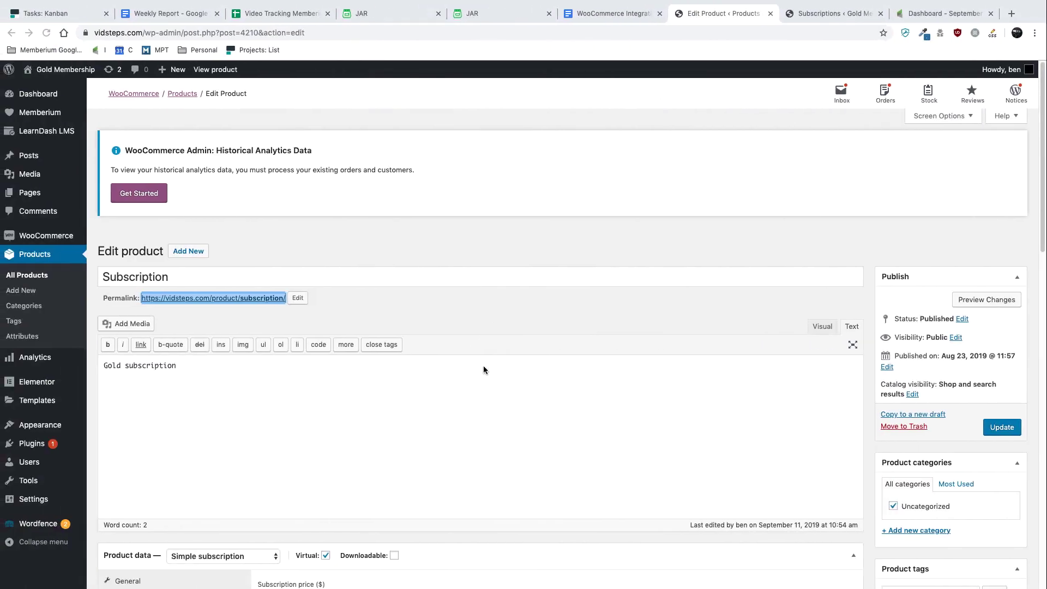
{"action": "left_click", "coordinate": [909, 17]}
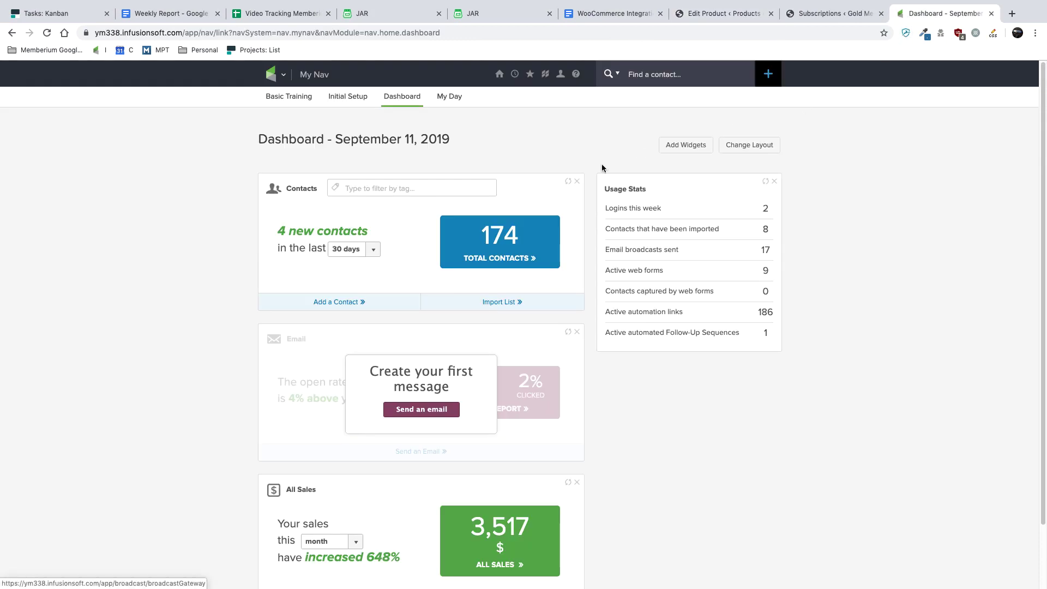
{"action": "right_click", "coordinate": [643, 81]}
{"action": "left_click", "coordinate": [652, 151]}
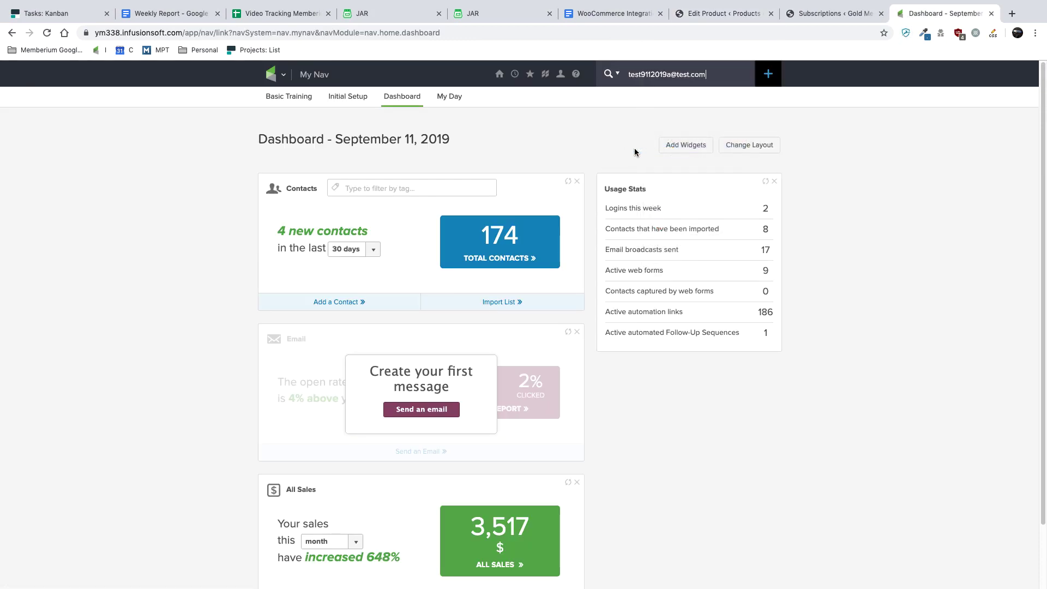
Step: In the test customer's contact record, examine the tags applied under the billing address
{"action": "scroll", "coordinate": [267, 383], "scroll_direction": "down", "scroll_amount": 1}
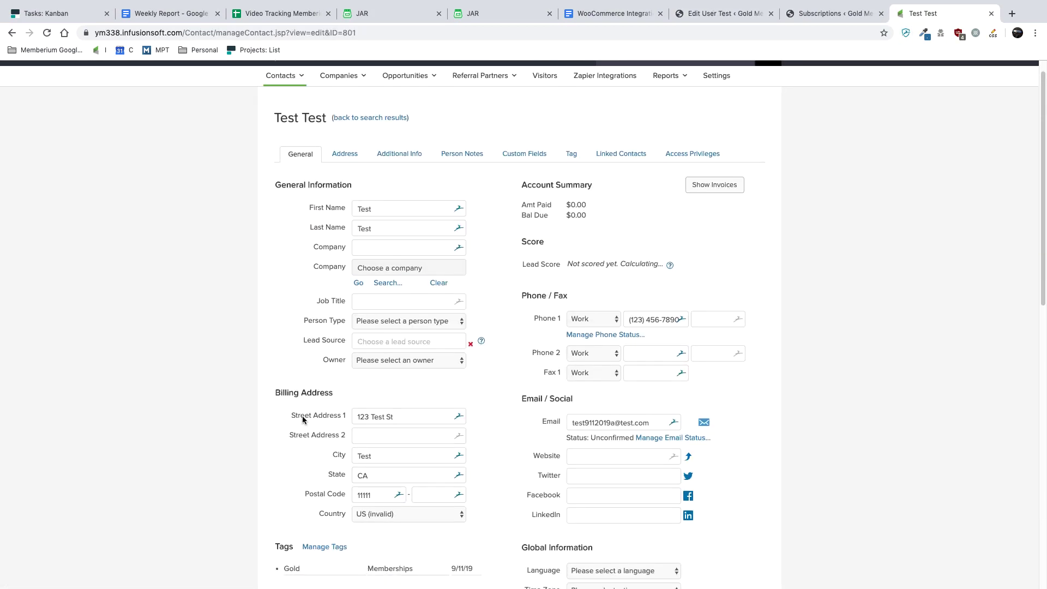
{"action": "scroll", "coordinate": [300, 423], "scroll_direction": "down", "scroll_amount": 1}
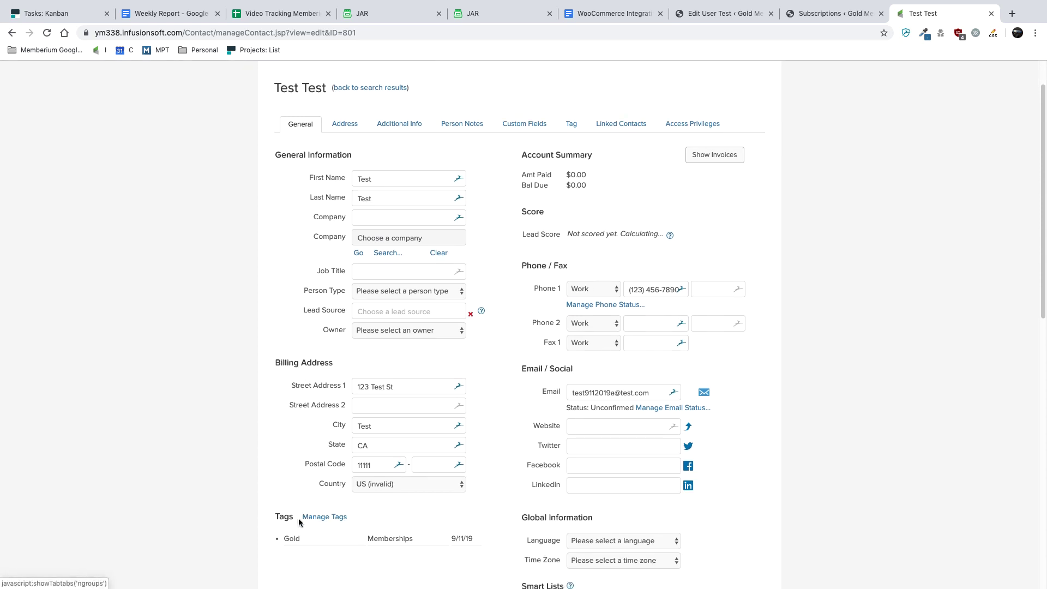
{"action": "left_click_drag", "start_coordinate": [282, 540], "coordinate": [470, 538]}
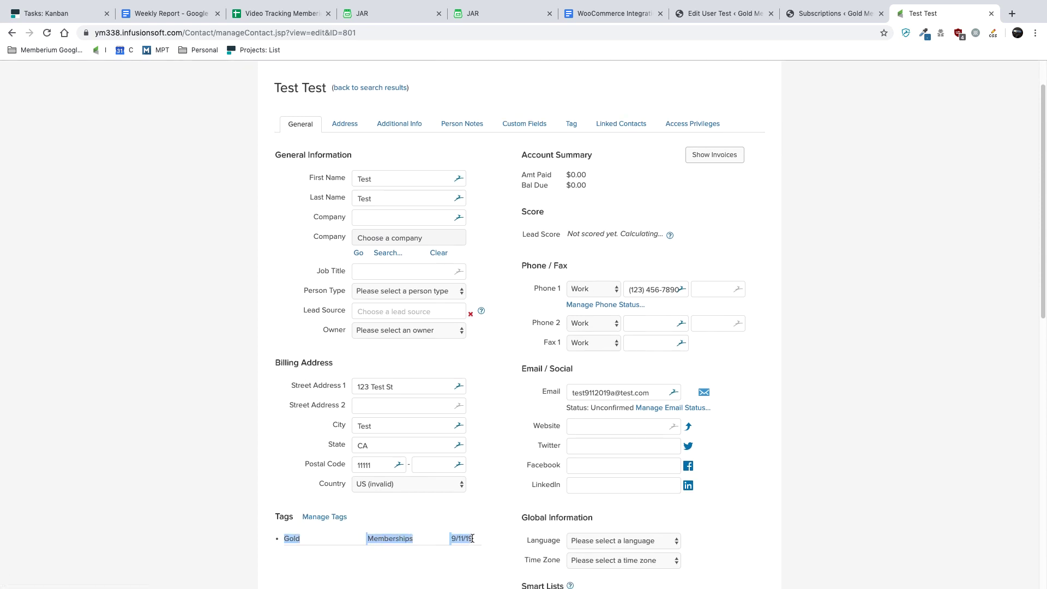
{"action": "left_click", "coordinate": [469, 537]}
{"action": "scroll", "coordinate": [498, 452], "scroll_direction": "up", "scroll_amount": 2}
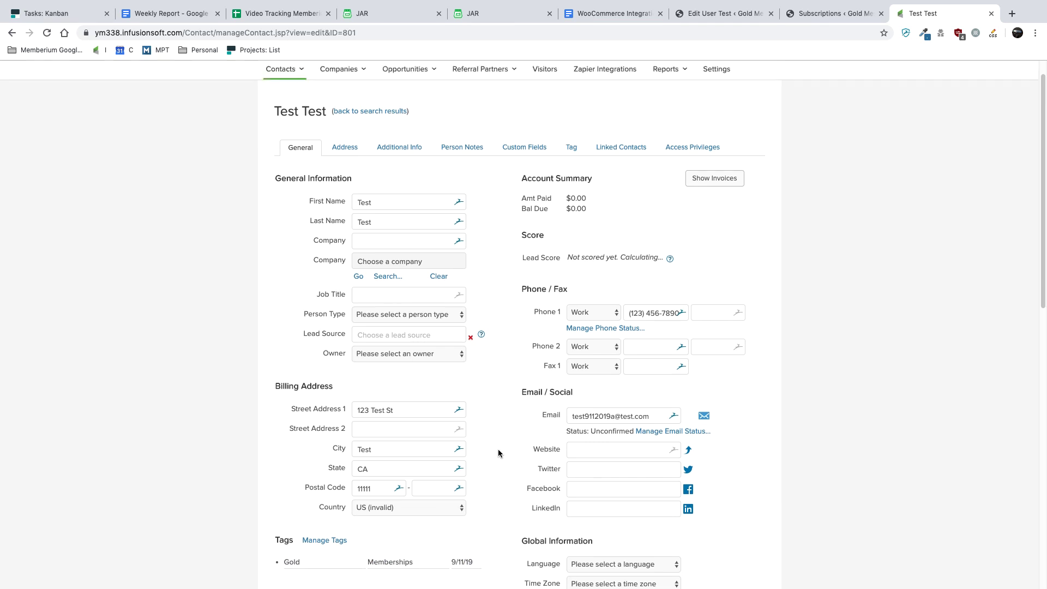
Step: Check the password field in the contact's additional info and return to the general information
{"action": "left_click", "coordinate": [406, 179]}
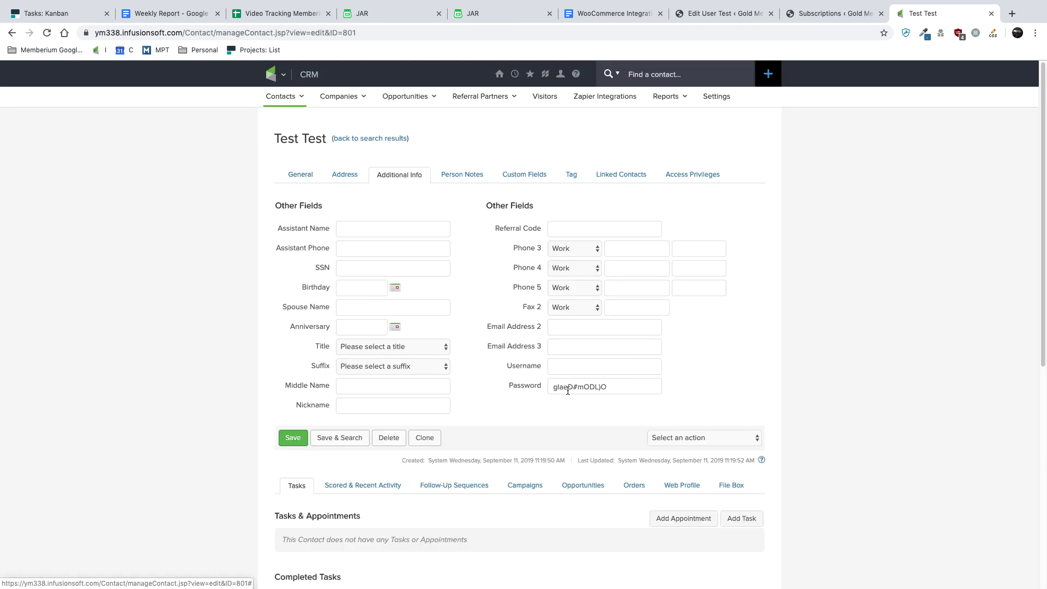
{"action": "left_click_drag", "start_coordinate": [611, 387], "coordinate": [506, 387]}
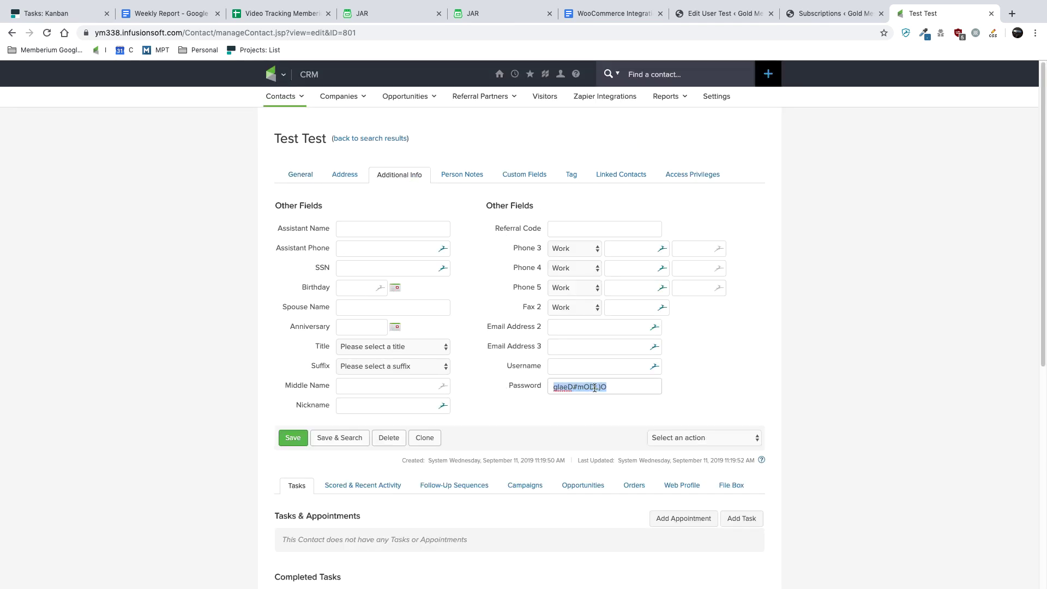
{"action": "left_click", "coordinate": [301, 176]}
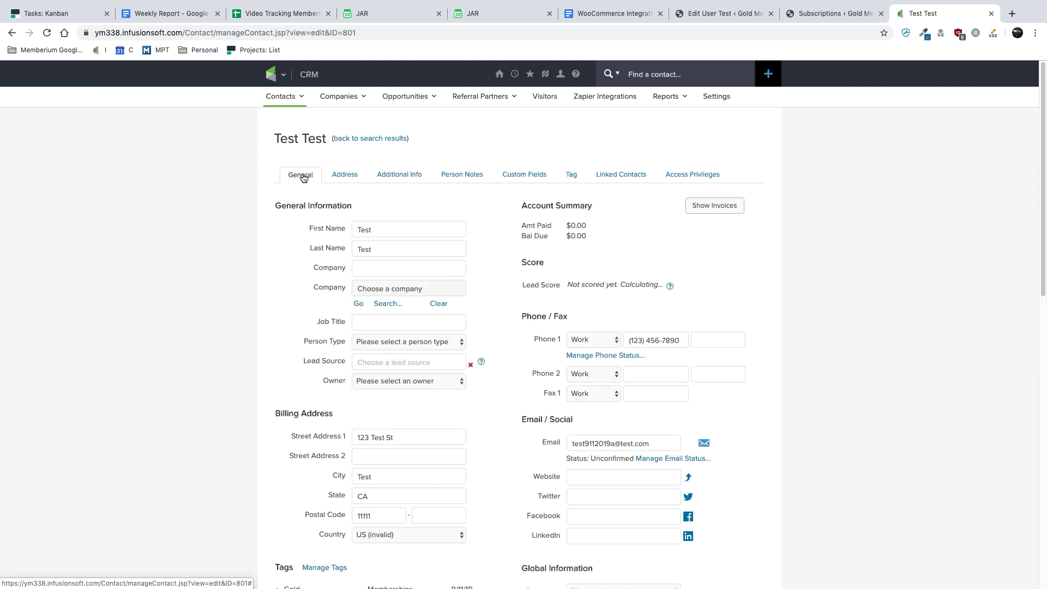
Step: Show the current tags and their categories in the test customer's contact record
{"action": "left_click", "coordinate": [567, 174]}
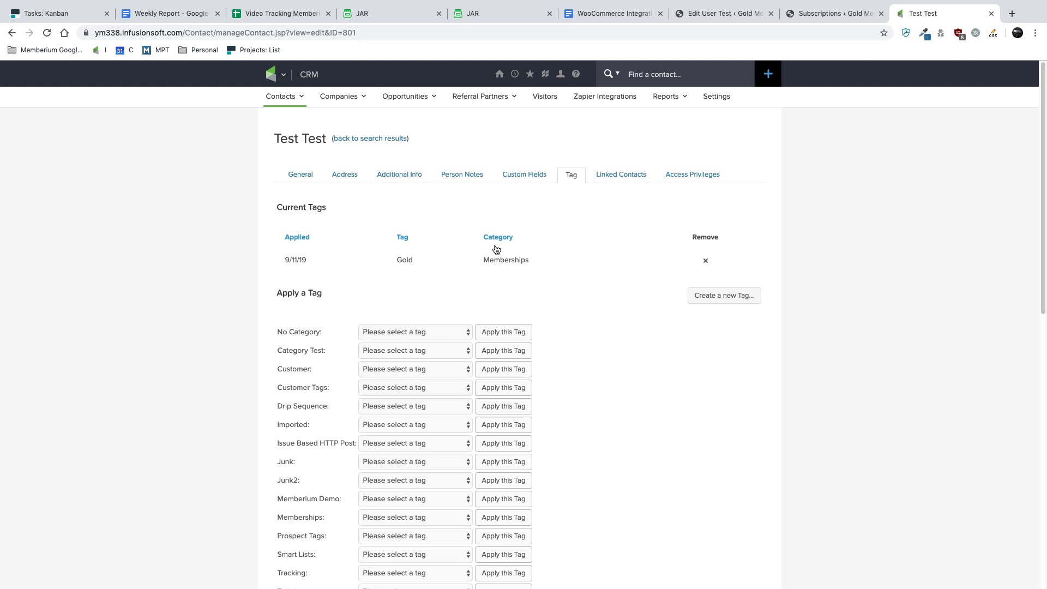
Step: Switch to the store's order confirmation page, open the subscription from the customer's account, and cancel it
{"action": "key", "text": "ctrl+Right"}
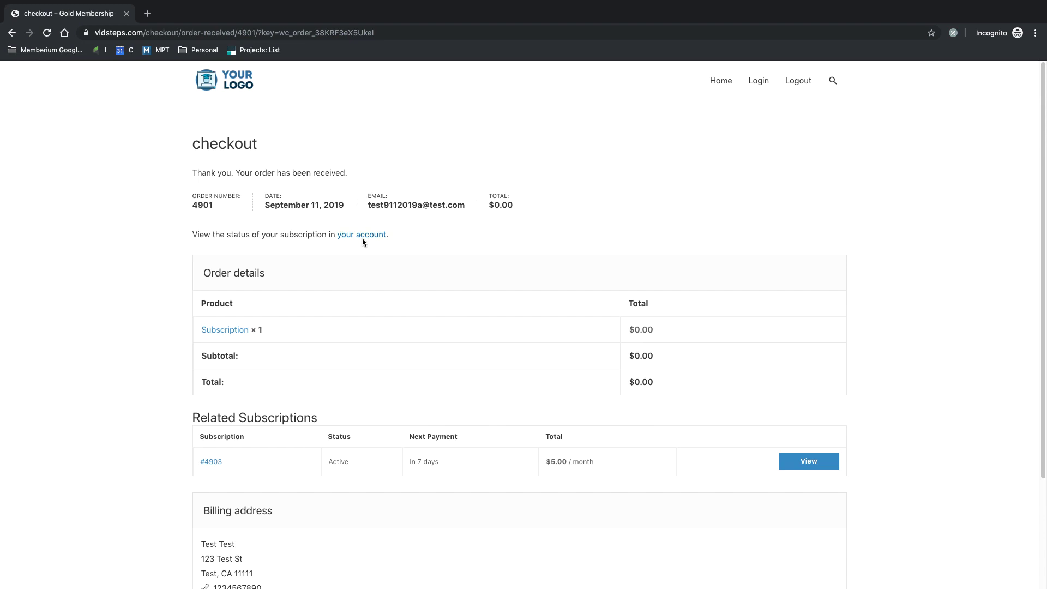
{"action": "left_click", "coordinate": [362, 235]}
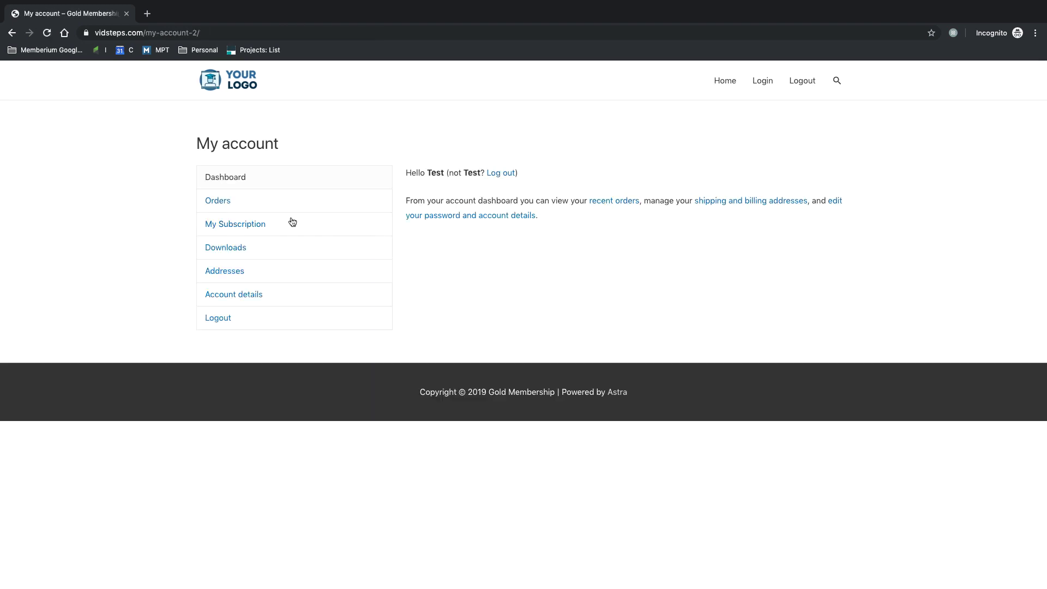
{"action": "left_click", "coordinate": [269, 226]}
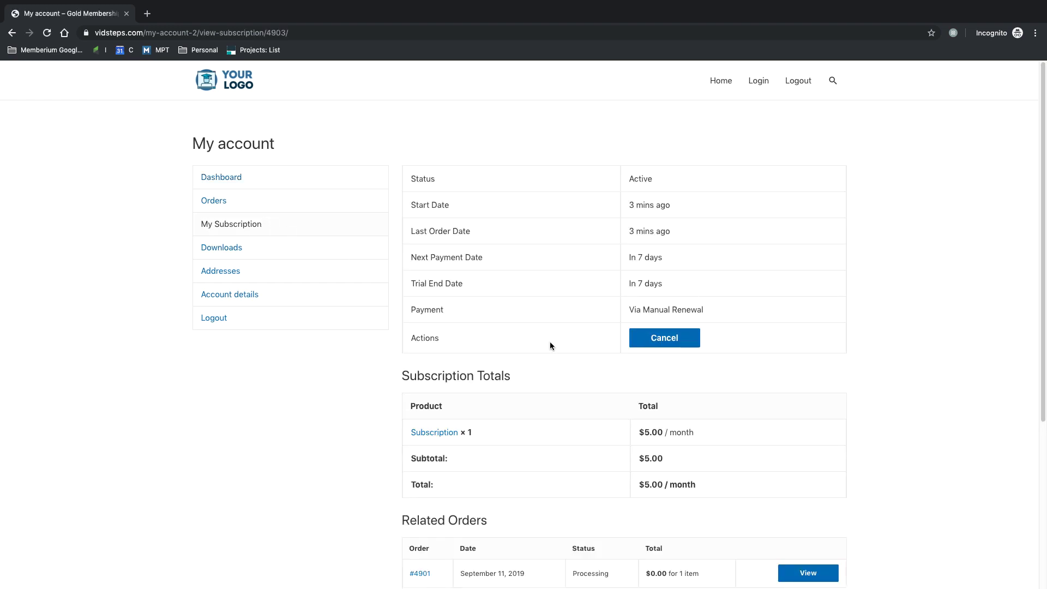
{"action": "scroll", "coordinate": [650, 342], "scroll_direction": "down", "scroll_amount": 5}
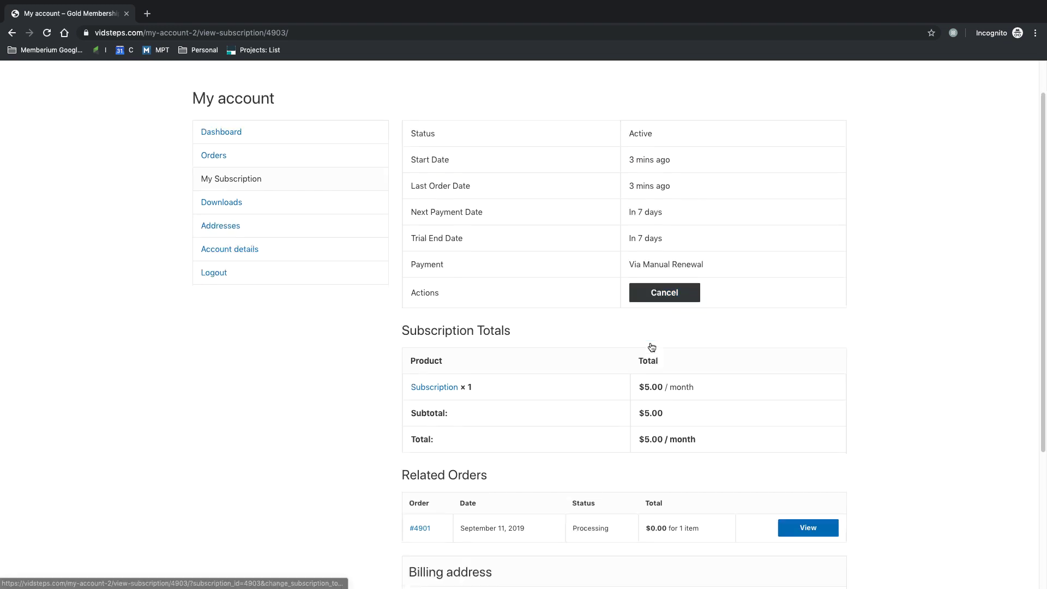
{"action": "scroll", "coordinate": [650, 341], "scroll_direction": "up", "scroll_amount": 5}
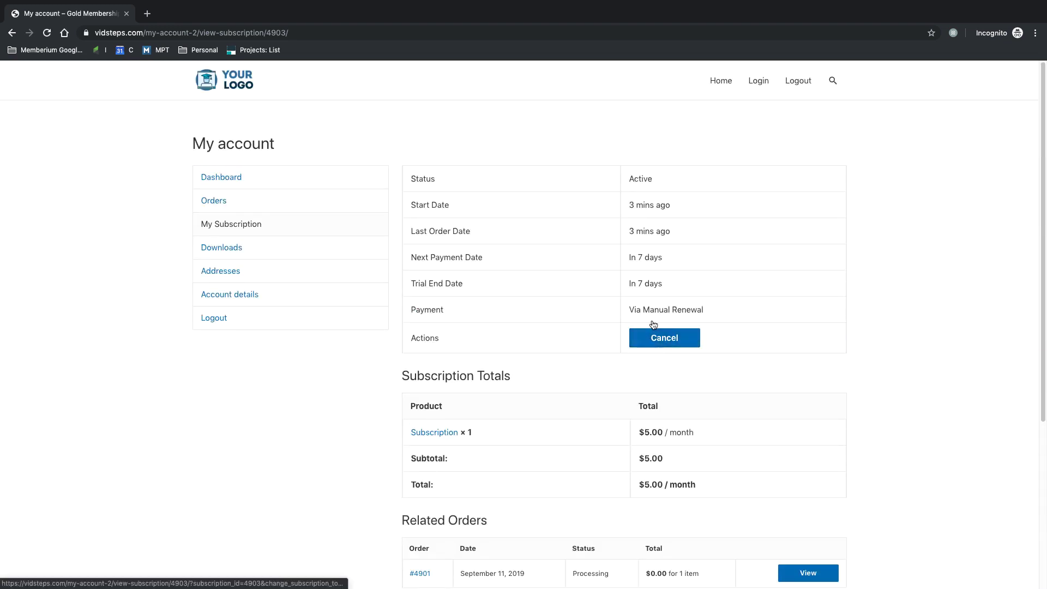
{"action": "left_click", "coordinate": [657, 339]}
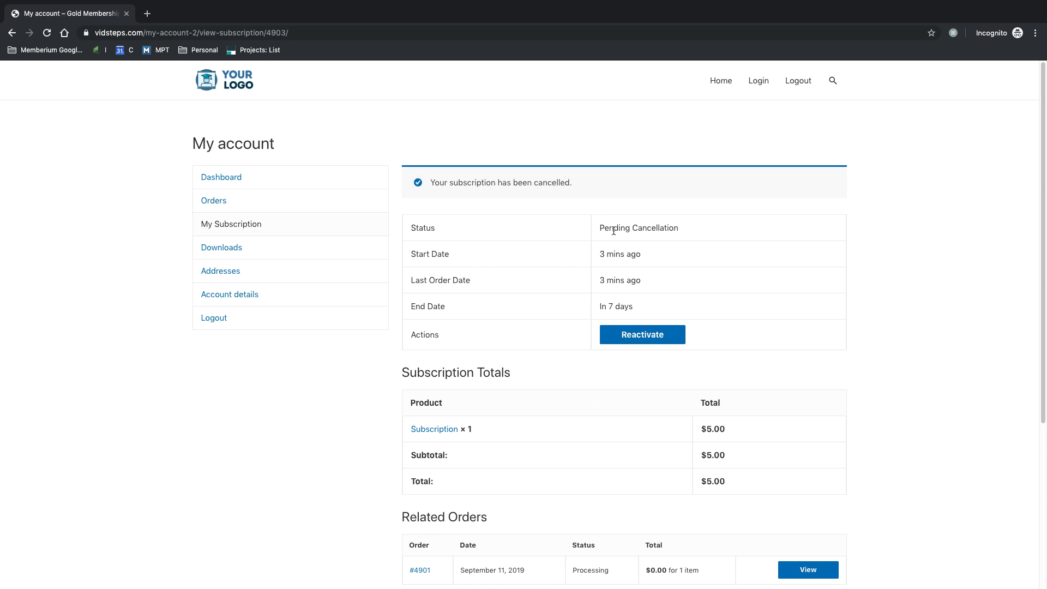
Step: Examine the cancelled subscription's status and end date on the customer's account page
{"action": "left_click_drag", "start_coordinate": [599, 228], "coordinate": [684, 228]}
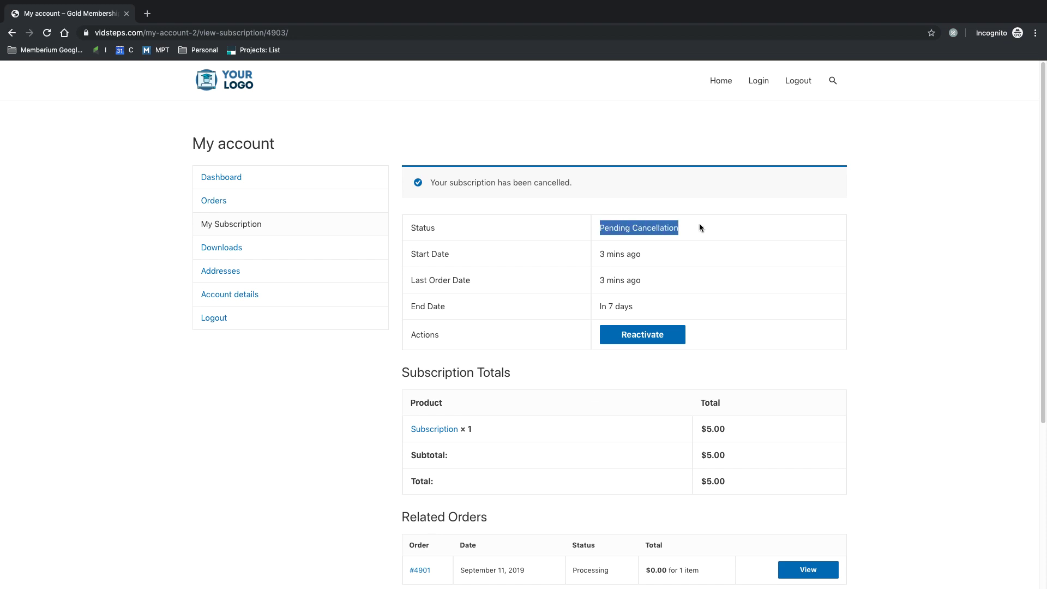
{"action": "left_click", "coordinate": [700, 224]}
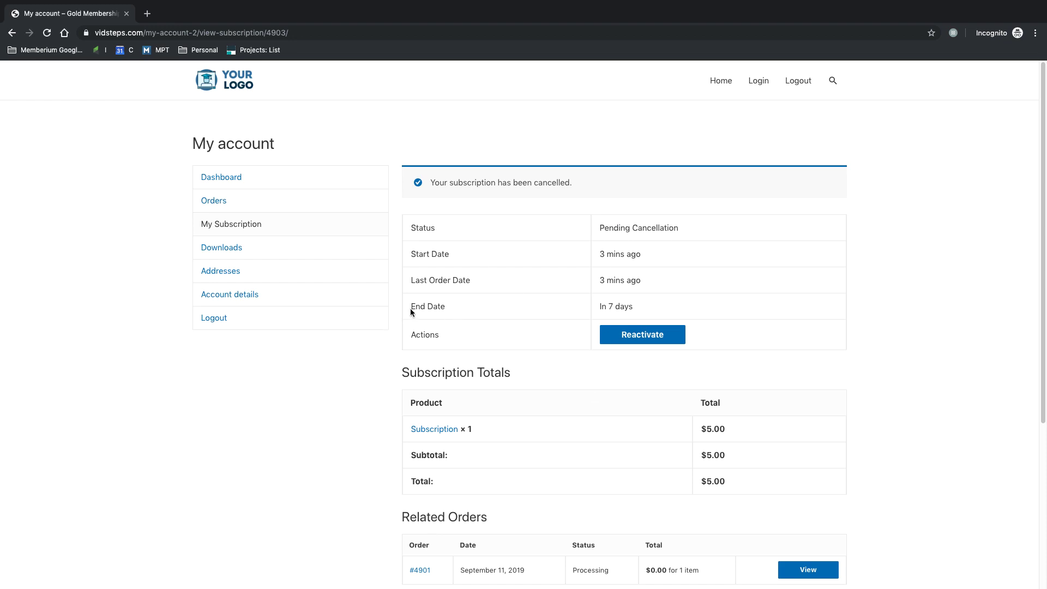
{"action": "left_click_drag", "start_coordinate": [411, 311], "coordinate": [445, 307]}
{"action": "left_click_drag", "start_coordinate": [607, 307], "coordinate": [648, 310]}
{"action": "left_click", "coordinate": [651, 307]}
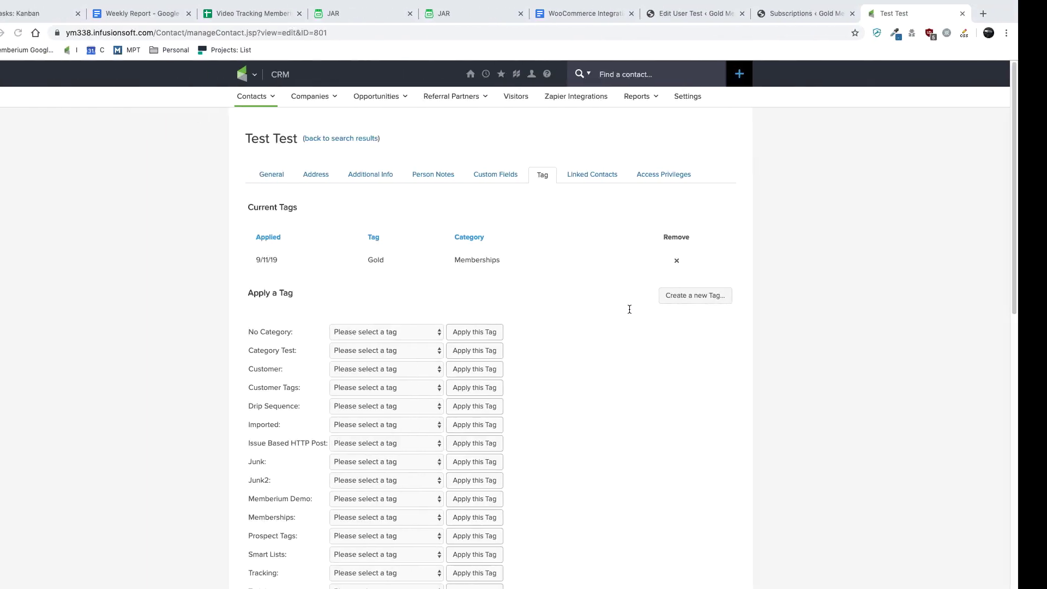
Step: Switch back to Infusionsoft, reload the test customer's contact record, and check its applied tags
{"action": "left_click", "coordinate": [18, 33]}
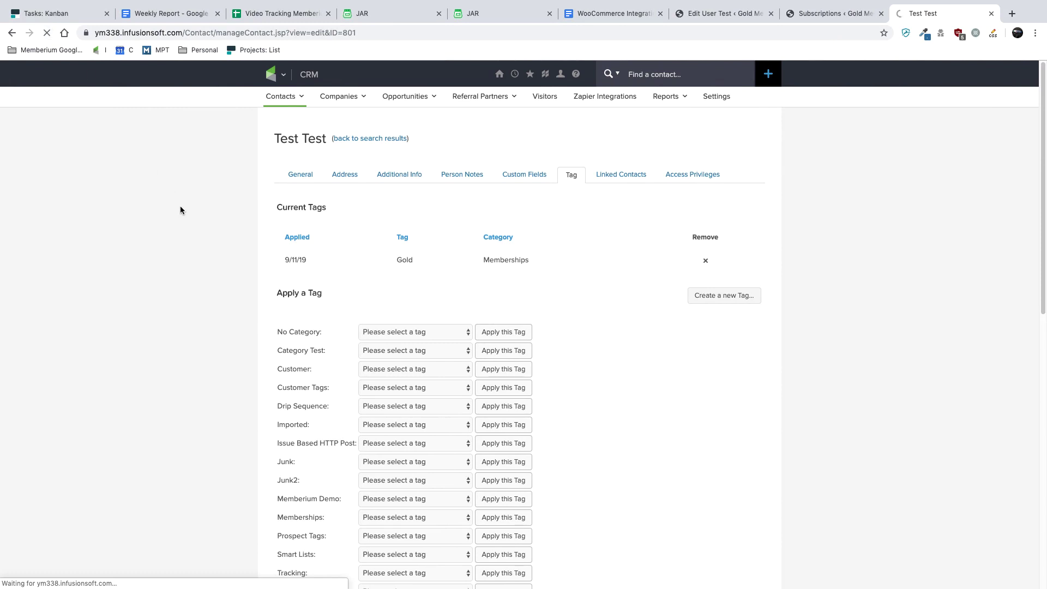
{"action": "scroll", "coordinate": [204, 213], "scroll_direction": "down", "scroll_amount": 5}
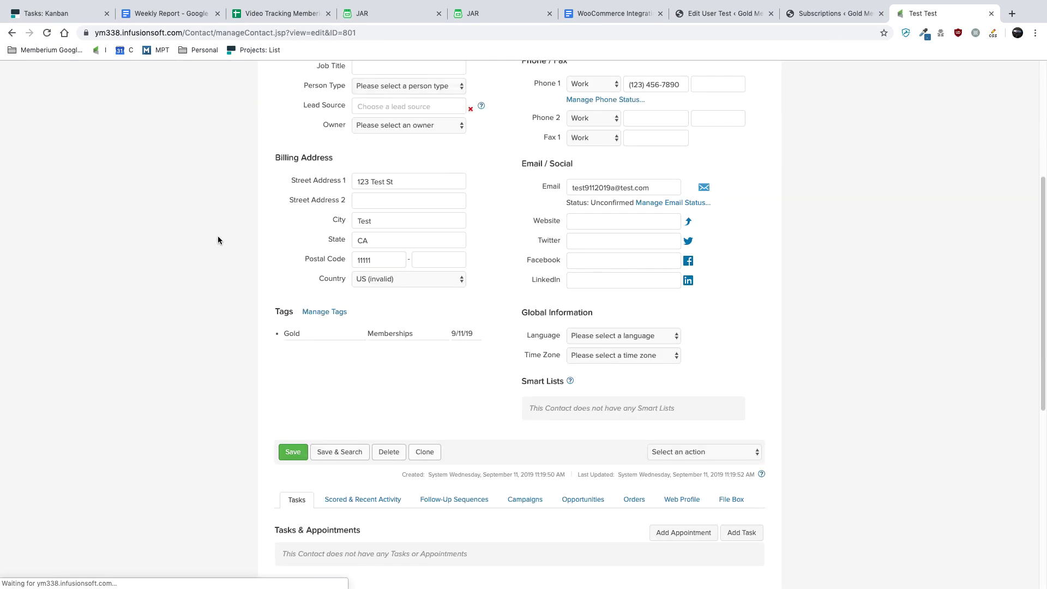
{"action": "left_click_drag", "start_coordinate": [292, 331], "coordinate": [300, 337]}
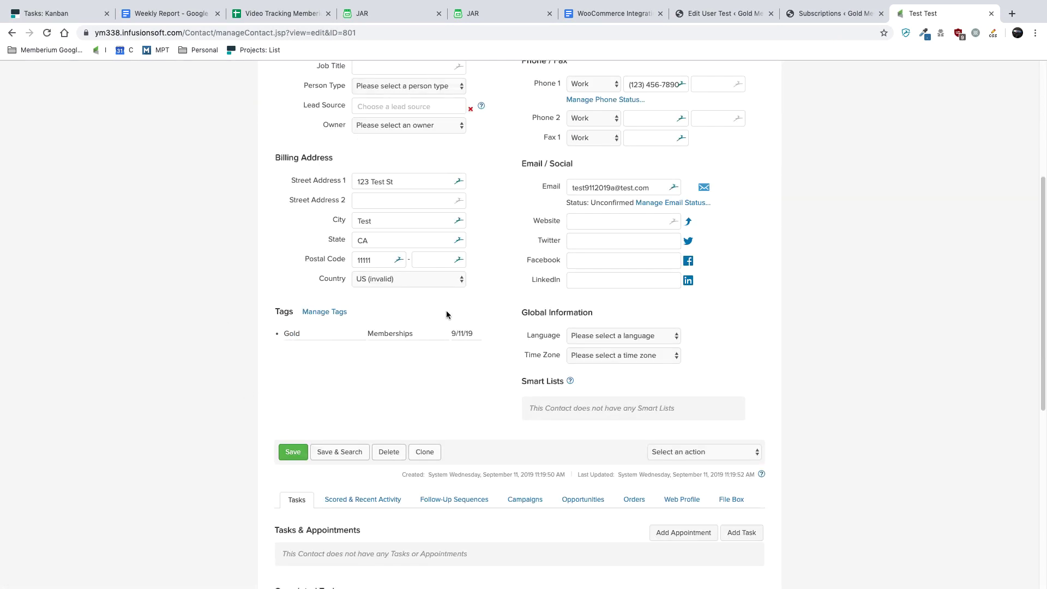
{"action": "right_click", "coordinate": [609, 119]}
Step: In WooCommerce, refresh the subscriptions list, cancel the test customer's pending-cancellation subscription immediately, and check its end date
{"action": "left_click", "coordinate": [797, 18]}
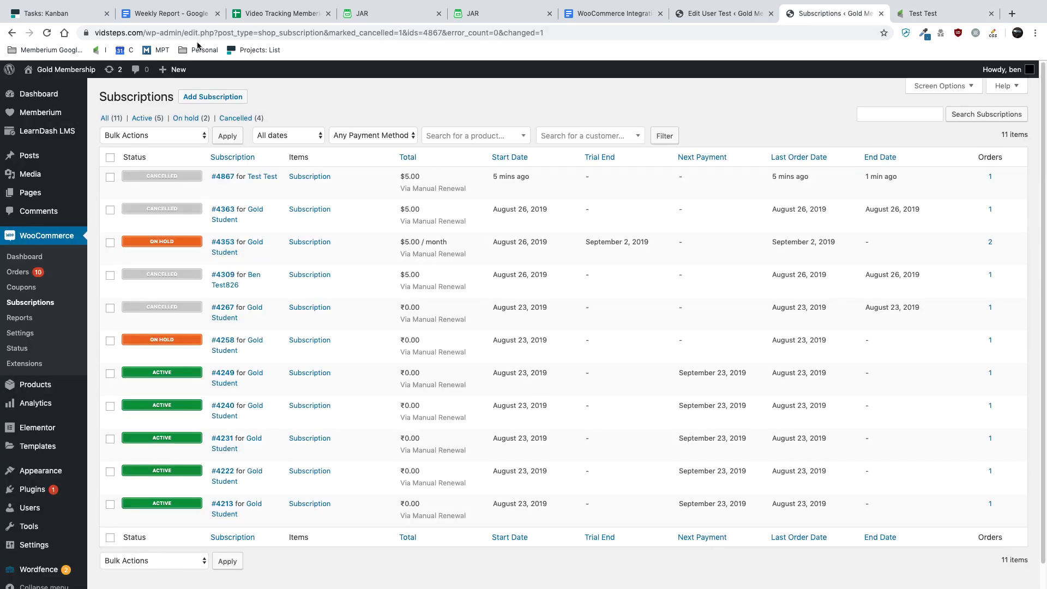
{"action": "left_click", "coordinate": [47, 33]}
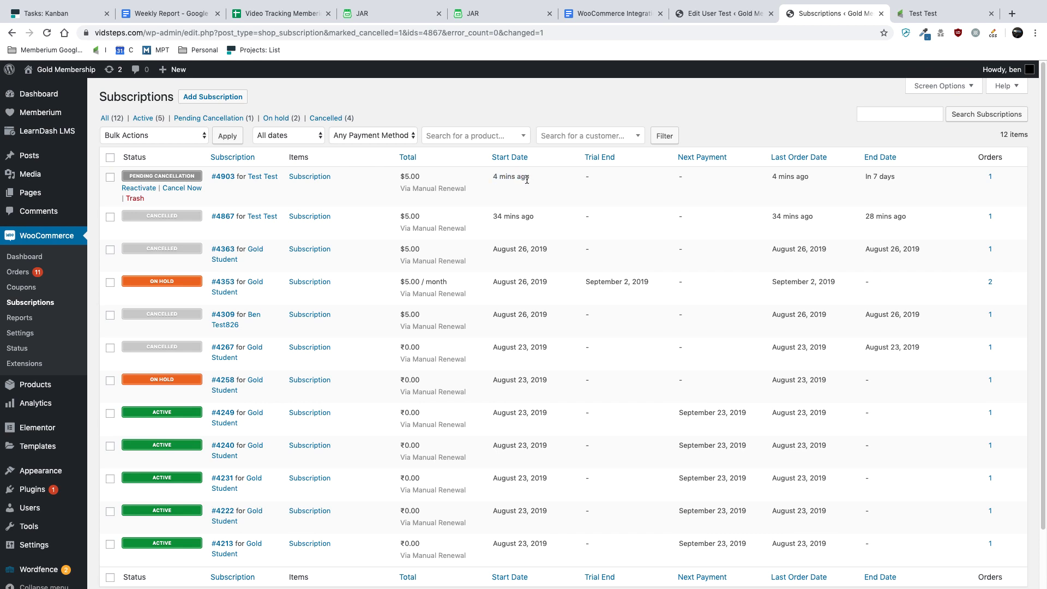
{"action": "left_click", "coordinate": [179, 190]}
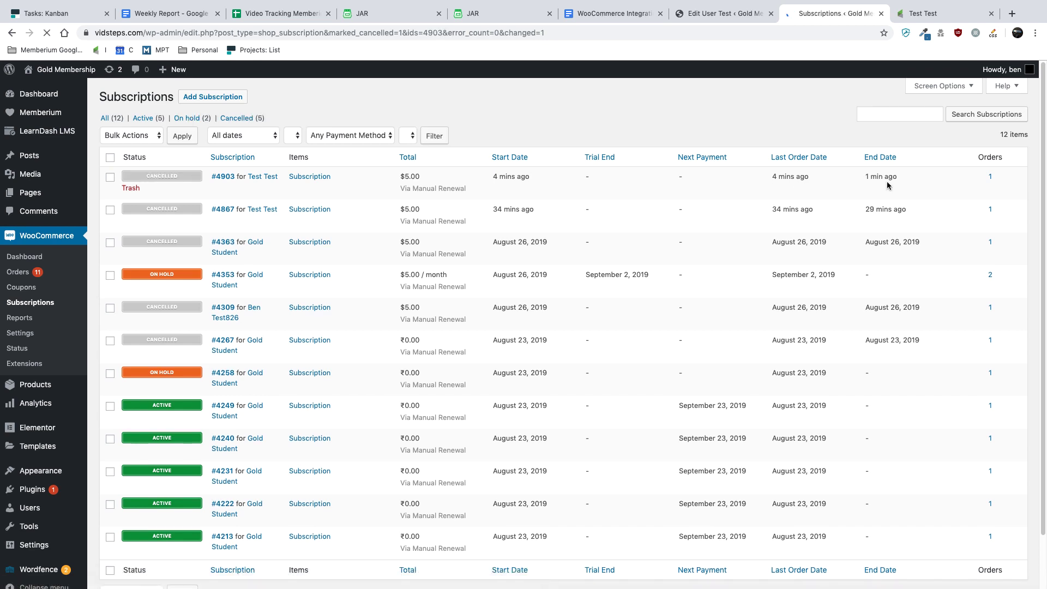
{"action": "mouse_move", "coordinate": [869, 176]}
{"action": "left_mouse_down"}
{"action": "mouse_move", "coordinate": [898, 180]}
{"action": "mouse_move", "coordinate": [862, 178]}
{"action": "left_mouse_up"}
{"action": "left_click", "coordinate": [868, 178]}
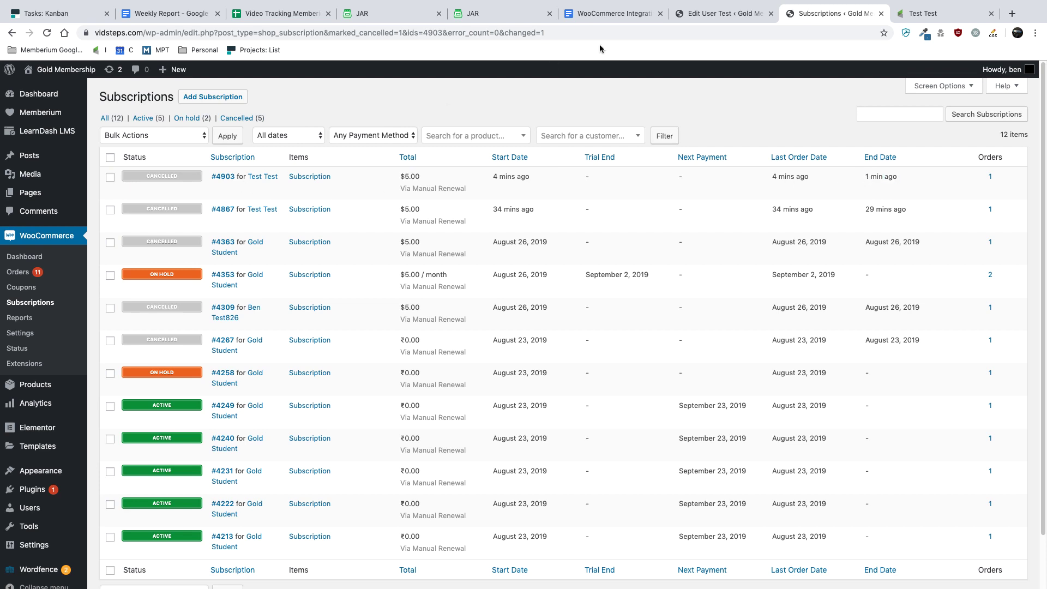
Step: Reload the test customer's contact record in Infusionsoft and check whether the cancellation tag has been applied beside Gold
{"action": "left_click", "coordinate": [927, 14]}
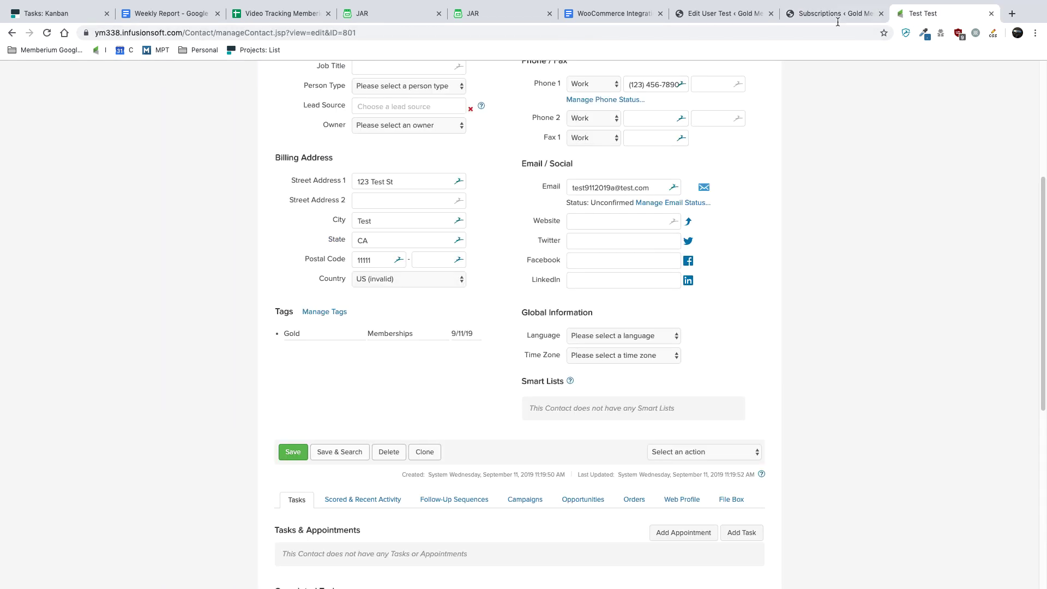
{"action": "left_click", "coordinate": [46, 34]}
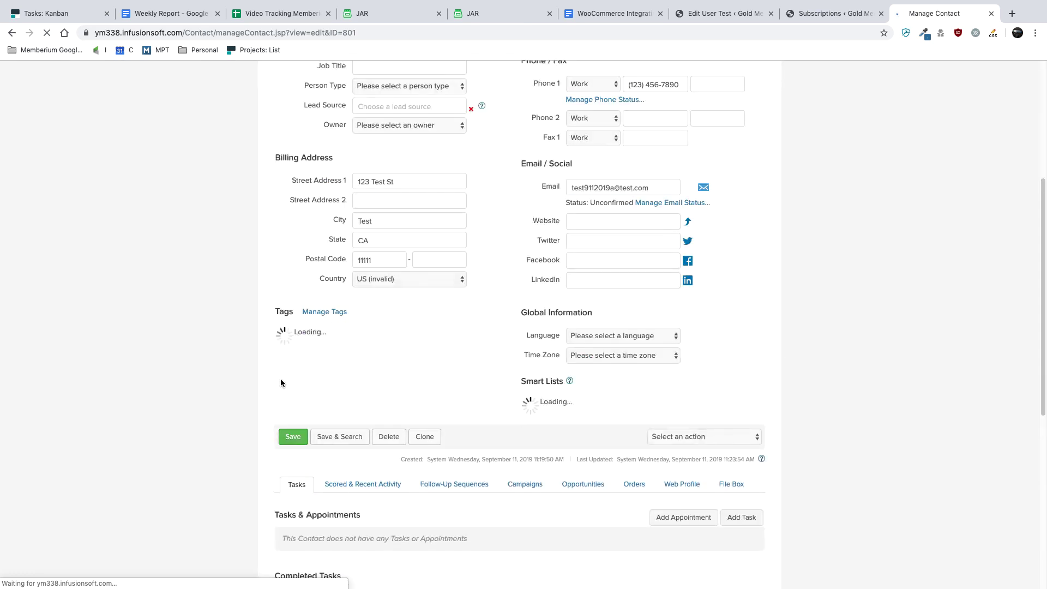
{"action": "scroll", "coordinate": [281, 378], "scroll_direction": "down", "scroll_amount": 3}
{"action": "scroll", "coordinate": [281, 338], "scroll_direction": "up", "scroll_amount": 2}
{"action": "left_click_drag", "start_coordinate": [283, 268], "coordinate": [356, 270]}
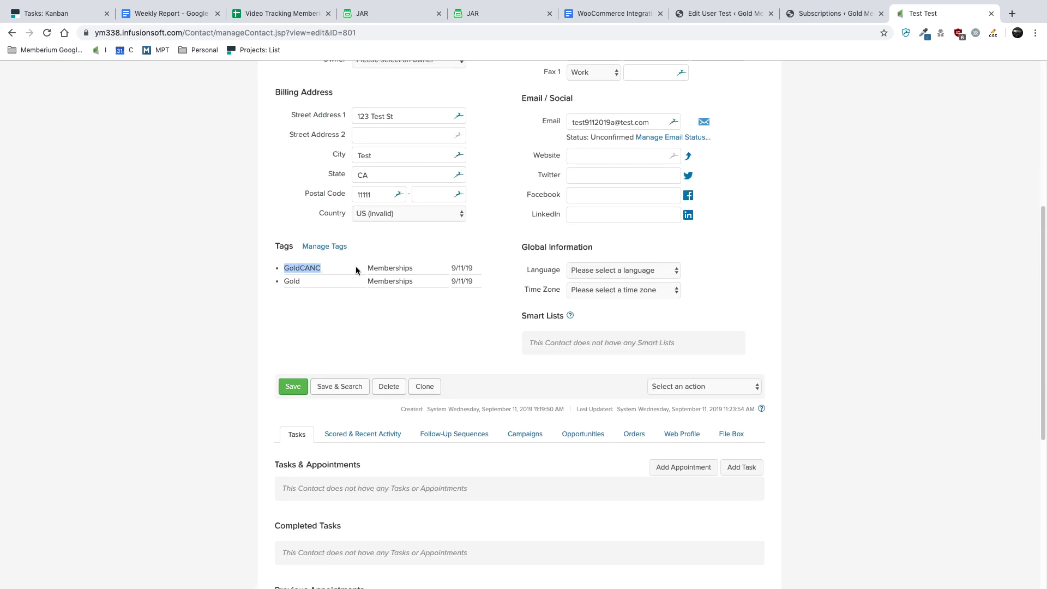
{"action": "left_click", "coordinate": [356, 270]}
{"action": "scroll", "coordinate": [357, 267], "scroll_direction": "up", "scroll_amount": 6}
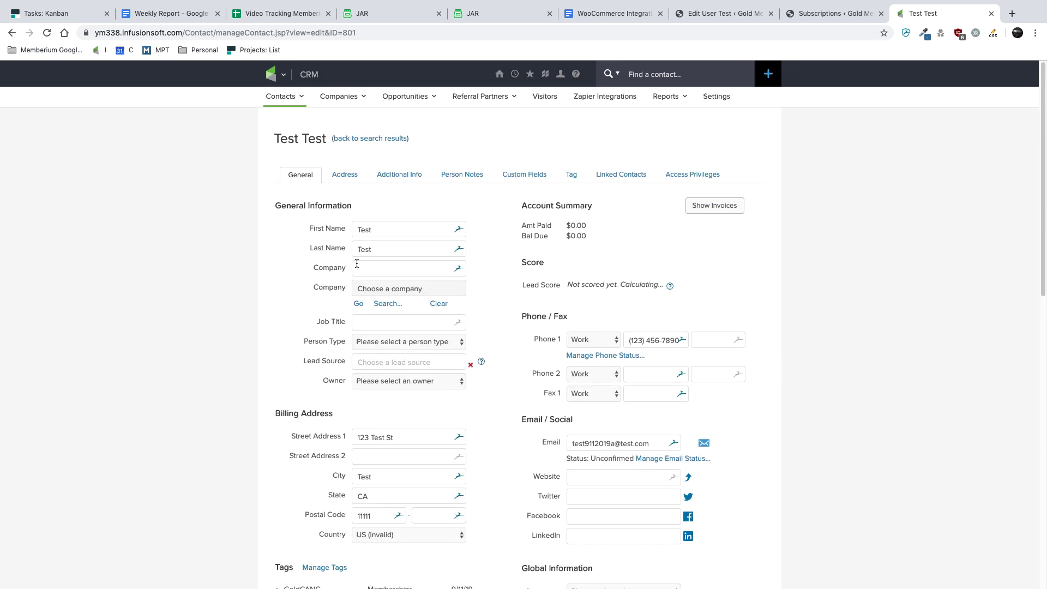